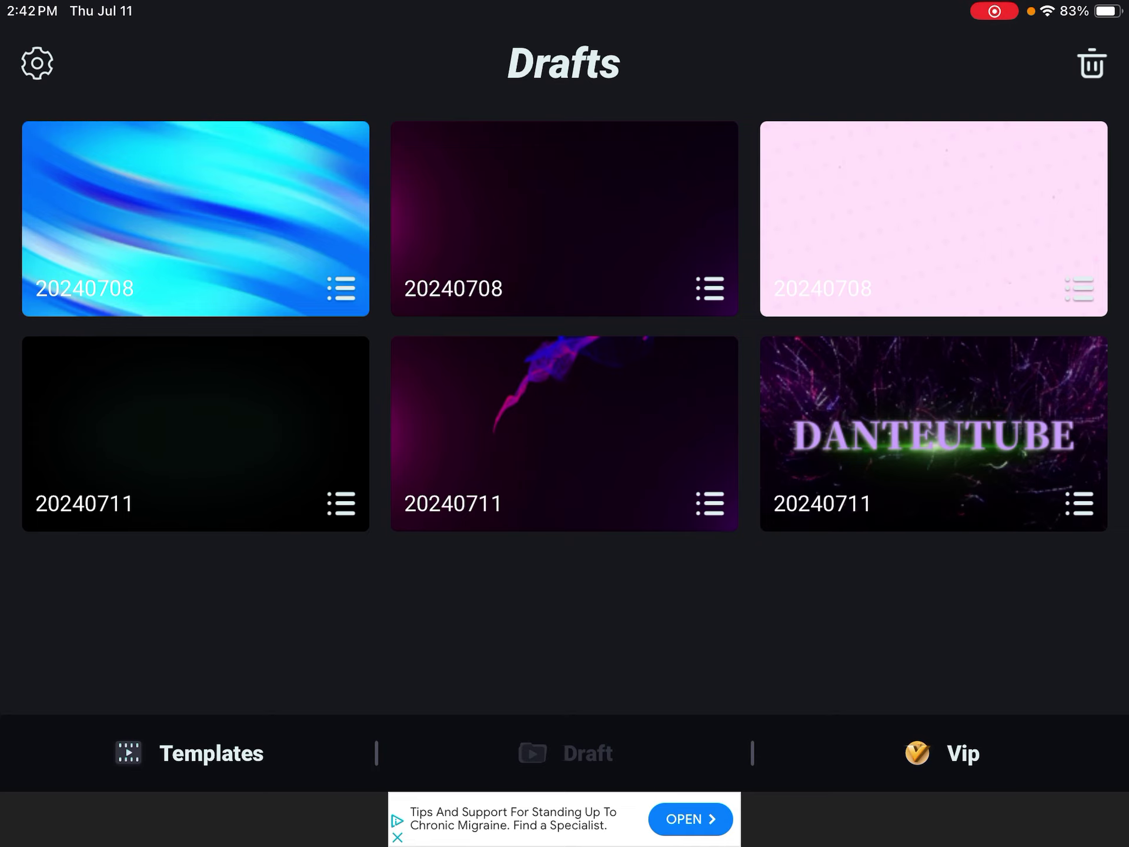
Play the blue-swirl FLOW DT draft's intro preview, then exit the editor
{"action": "left_click", "coordinate": [195, 219]}
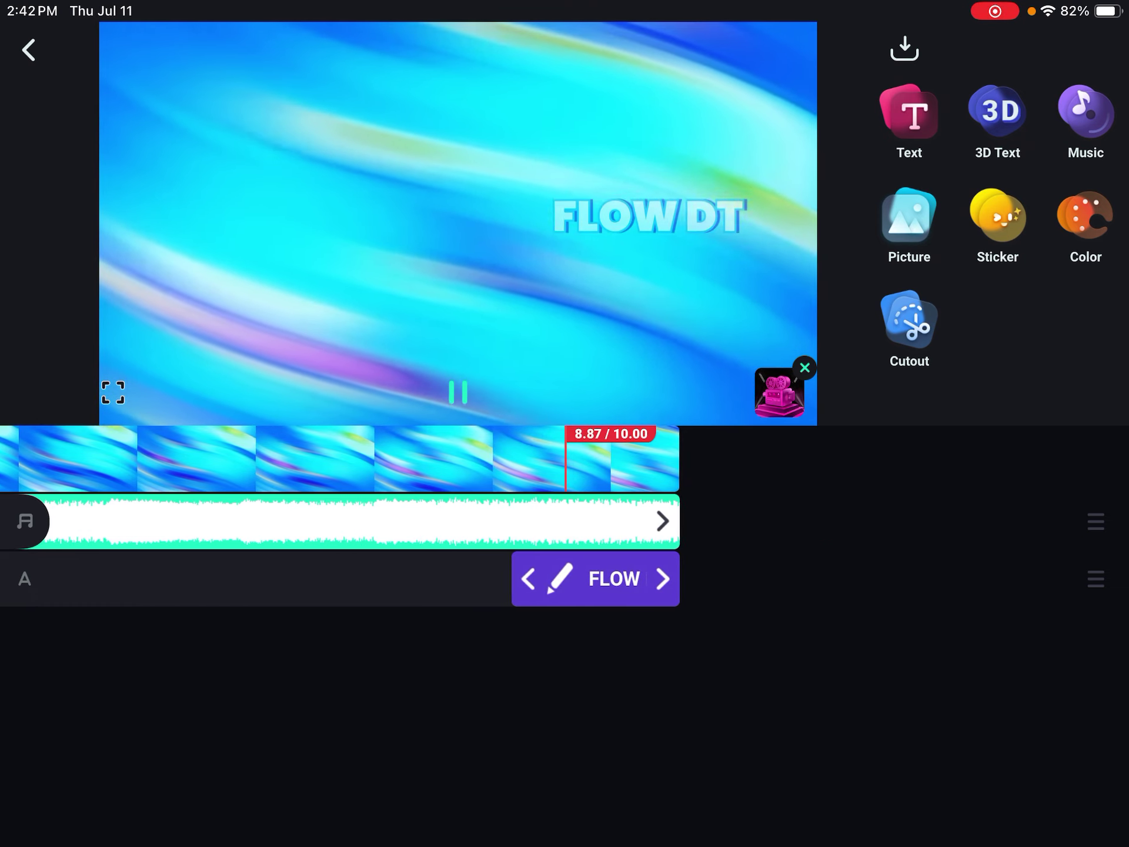
{"action": "left_click", "coordinate": [28, 50]}
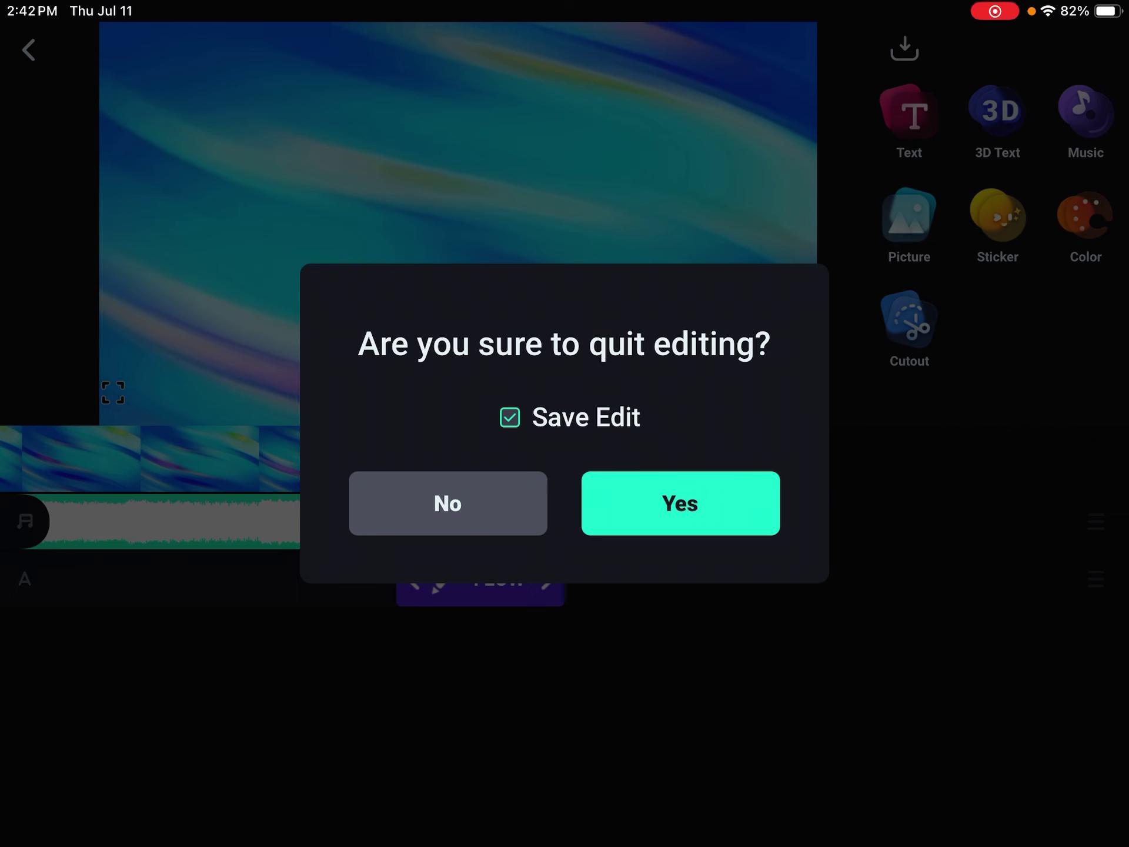
Keep the FLOW DT edits, then play the purple Light Texture DanteuTube draft and quit saving edits
{"action": "left_click", "coordinate": [680, 504]}
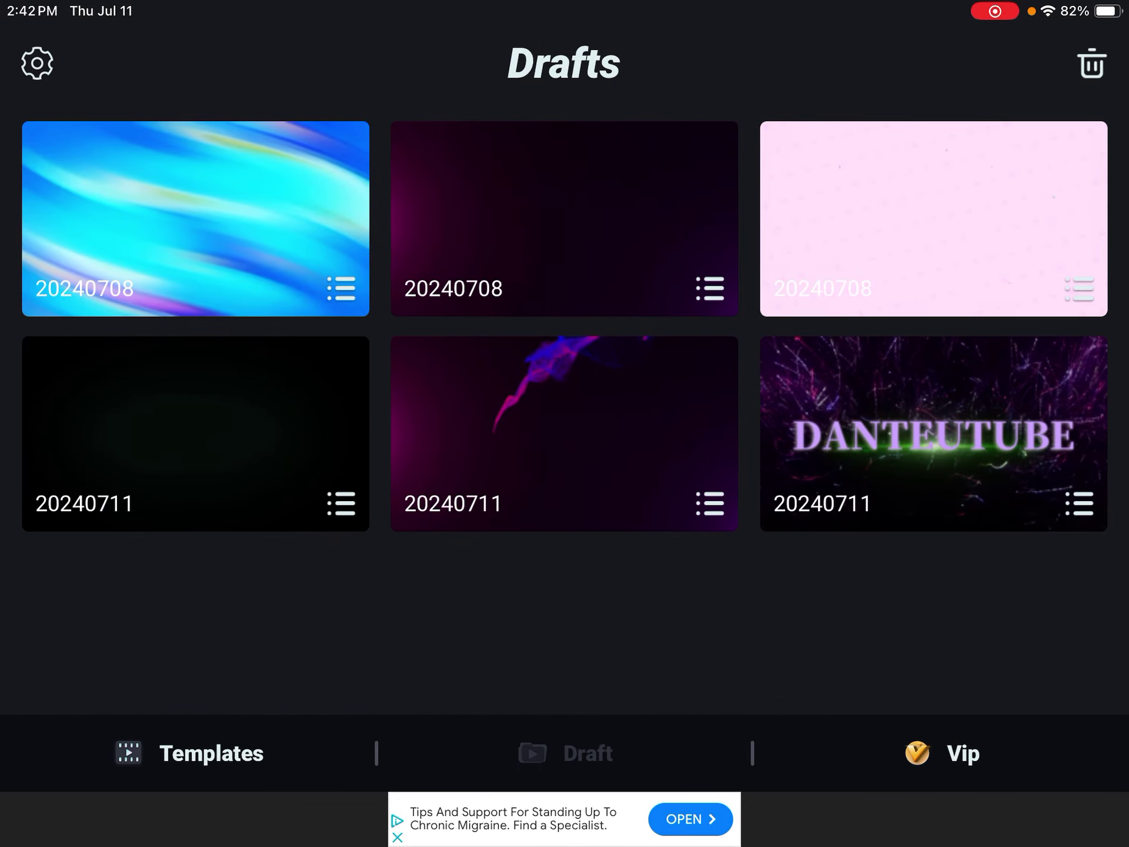
{"action": "left_click", "coordinate": [565, 434]}
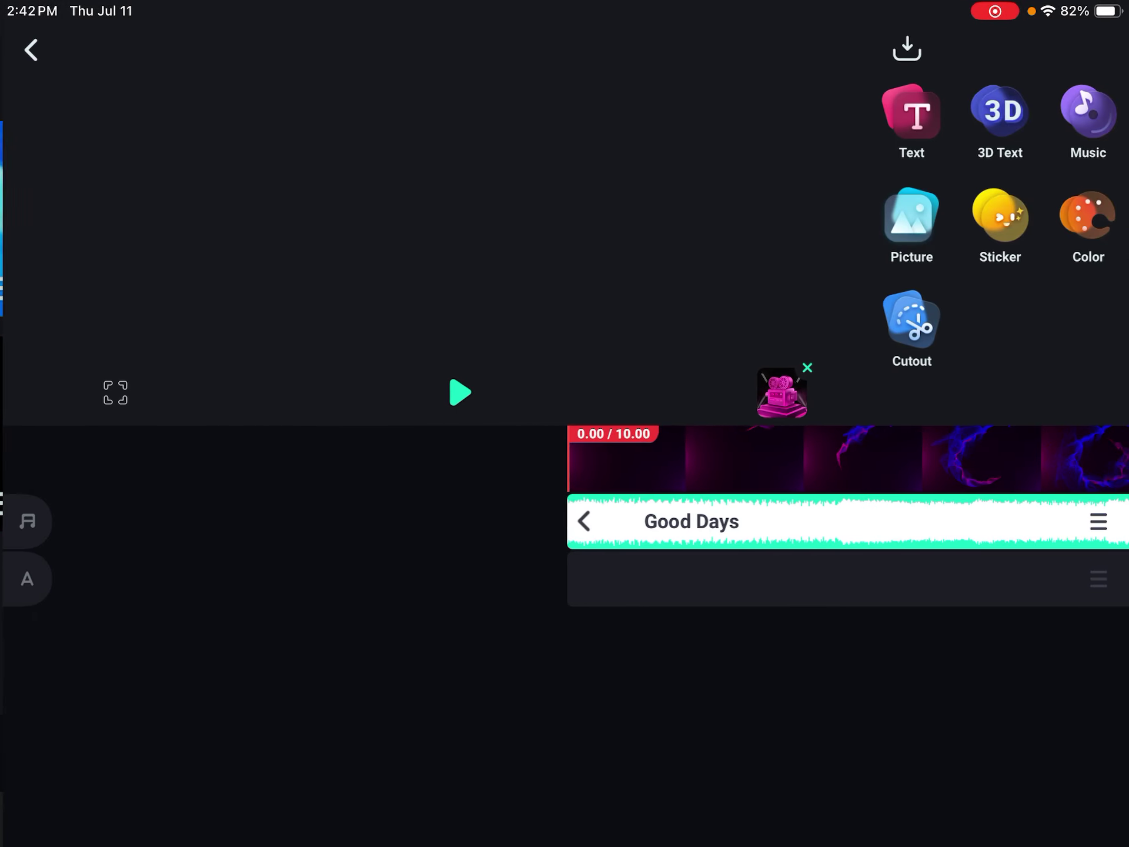
{"action": "left_click", "coordinate": [458, 393]}
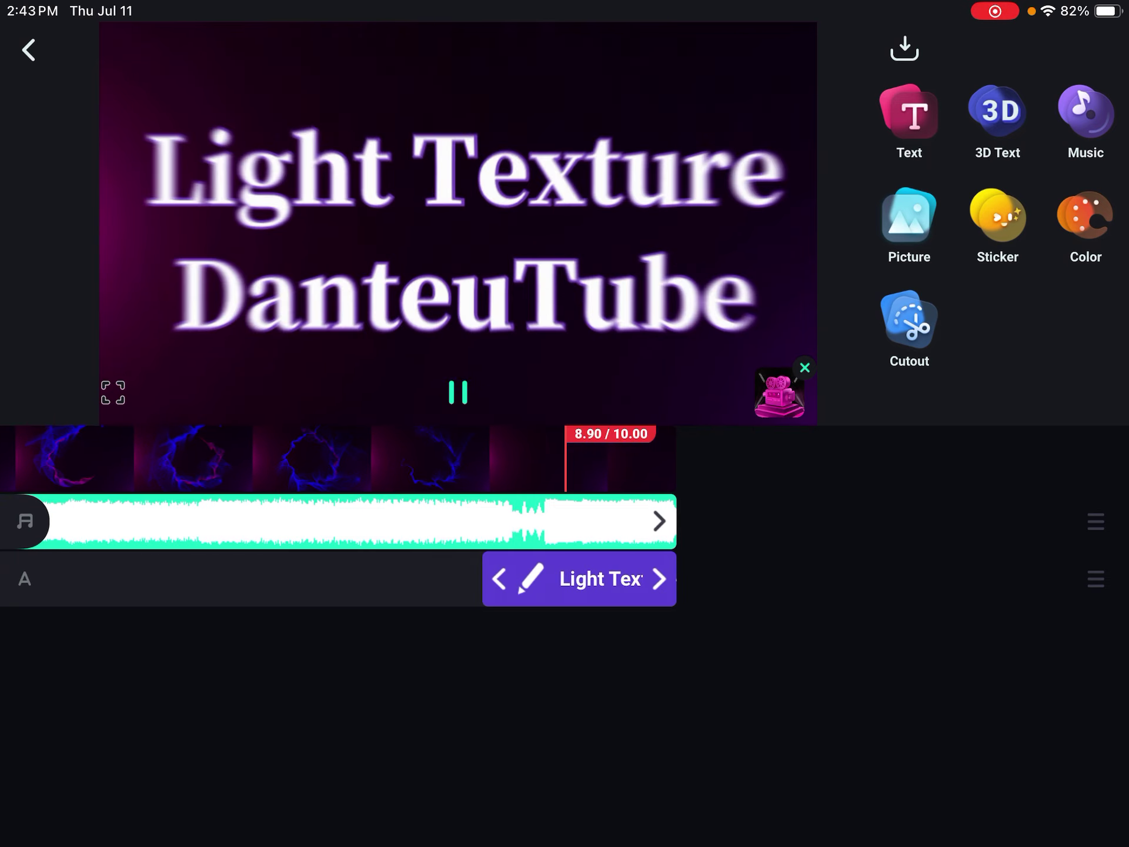
{"action": "left_click", "coordinate": [28, 50]}
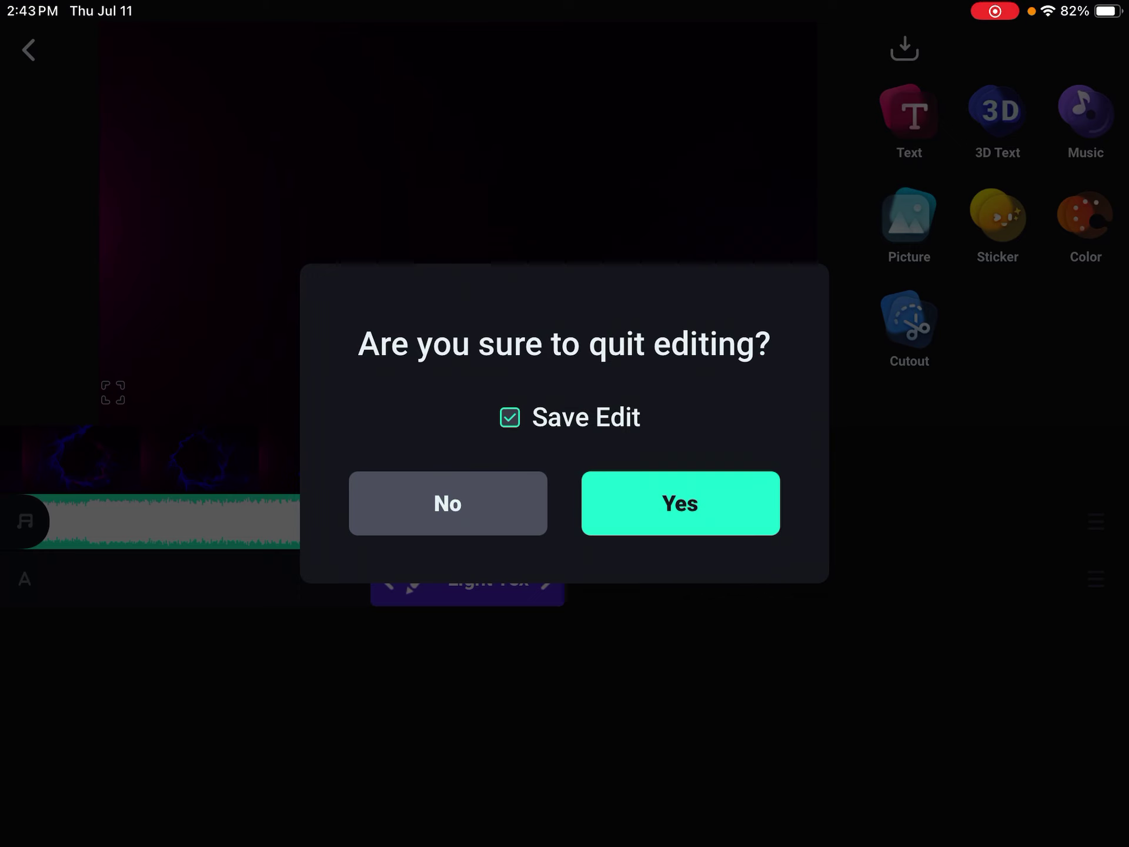
{"action": "left_click", "coordinate": [680, 502]}
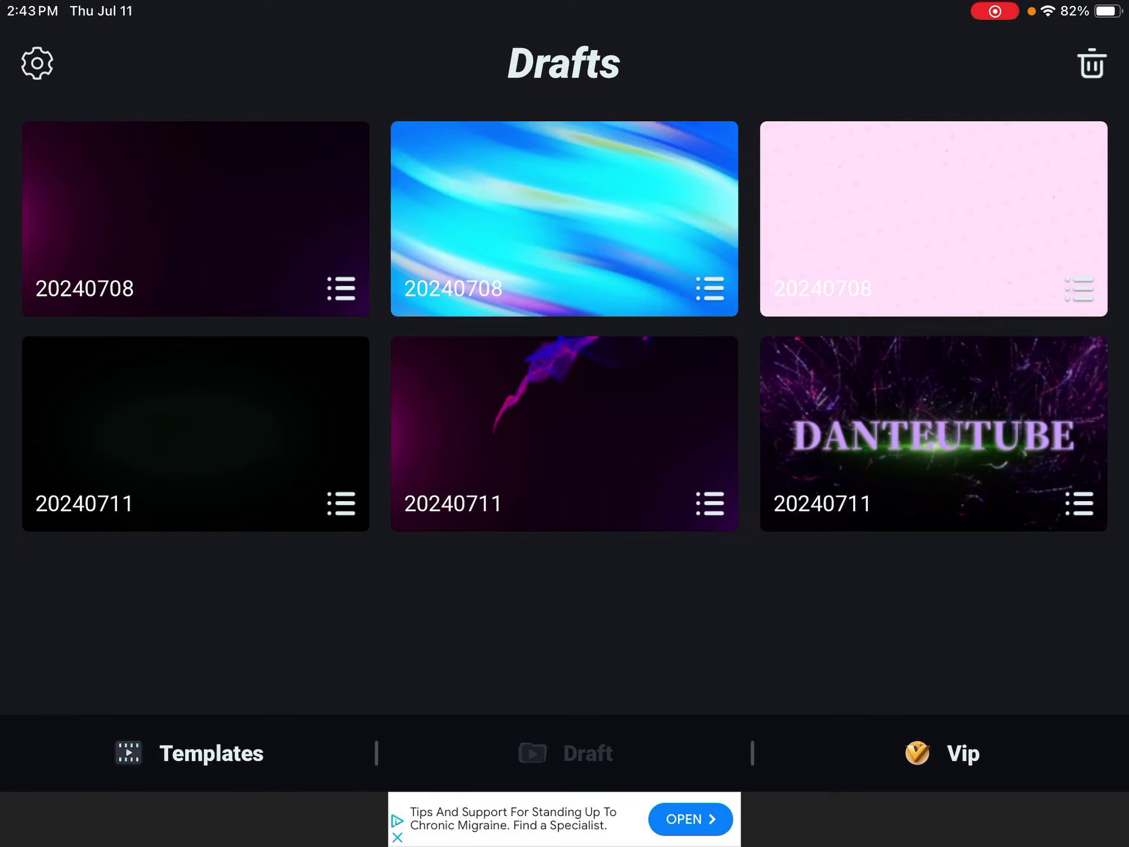
Play the pink browser-window DanteuTube draft to 8.00 s and quit with its edits saved
{"action": "left_click", "coordinate": [934, 218]}
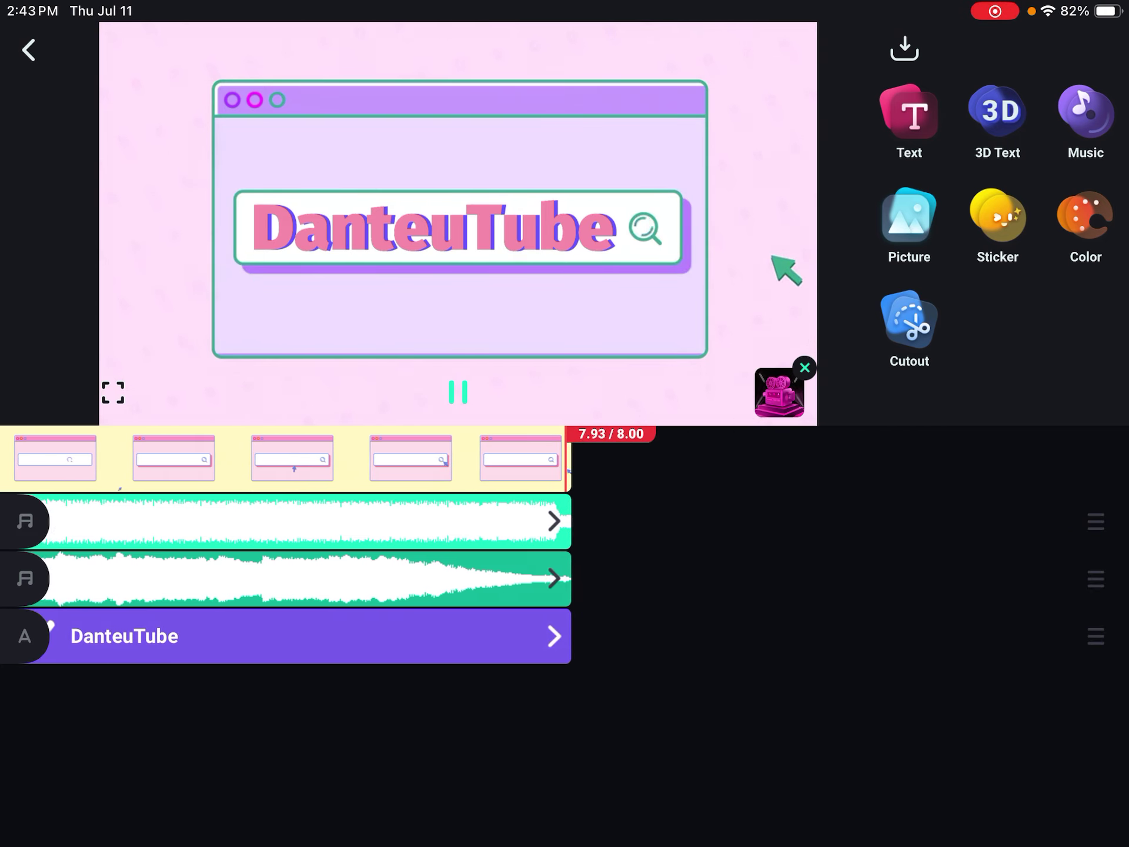
{"action": "left_click", "coordinate": [28, 50]}
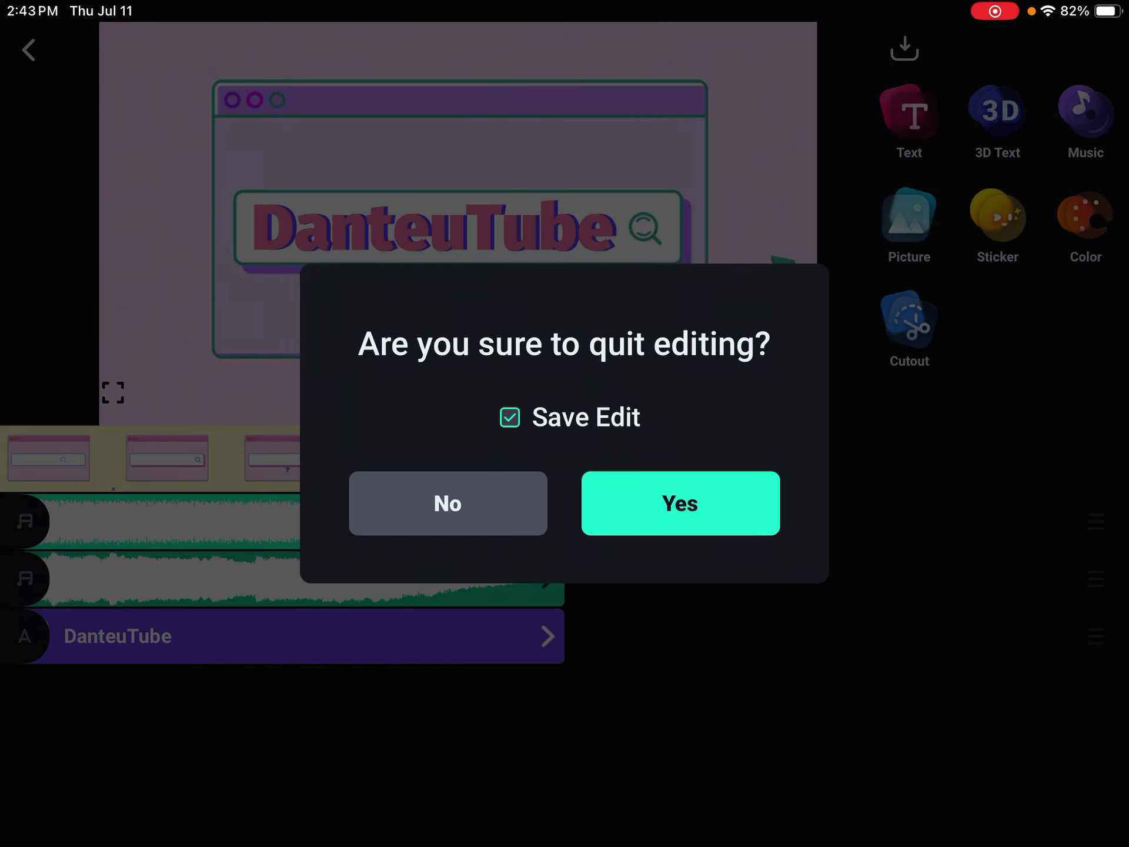
{"action": "left_click", "coordinate": [680, 503]}
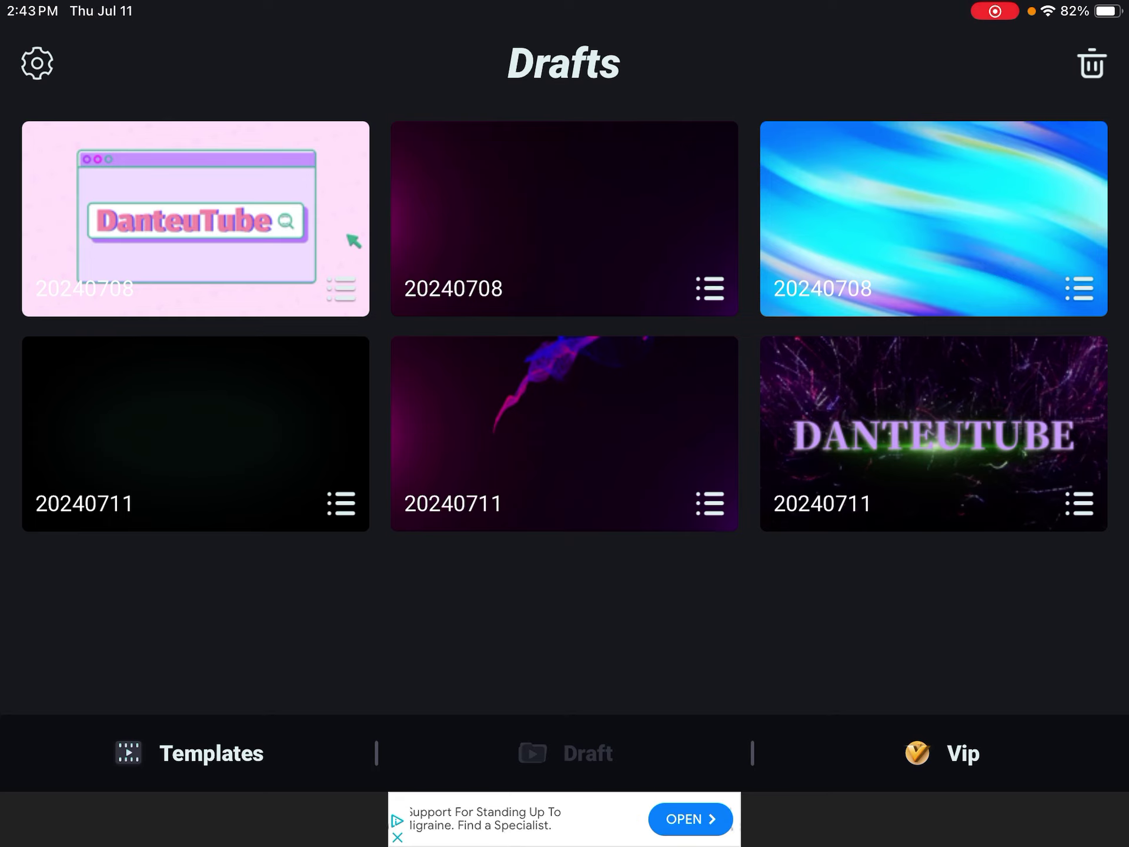
Play the black 20240711 YOUR TITLE green-smoke draft to 10.00 and quit with edits saved
{"action": "left_click", "coordinate": [196, 434]}
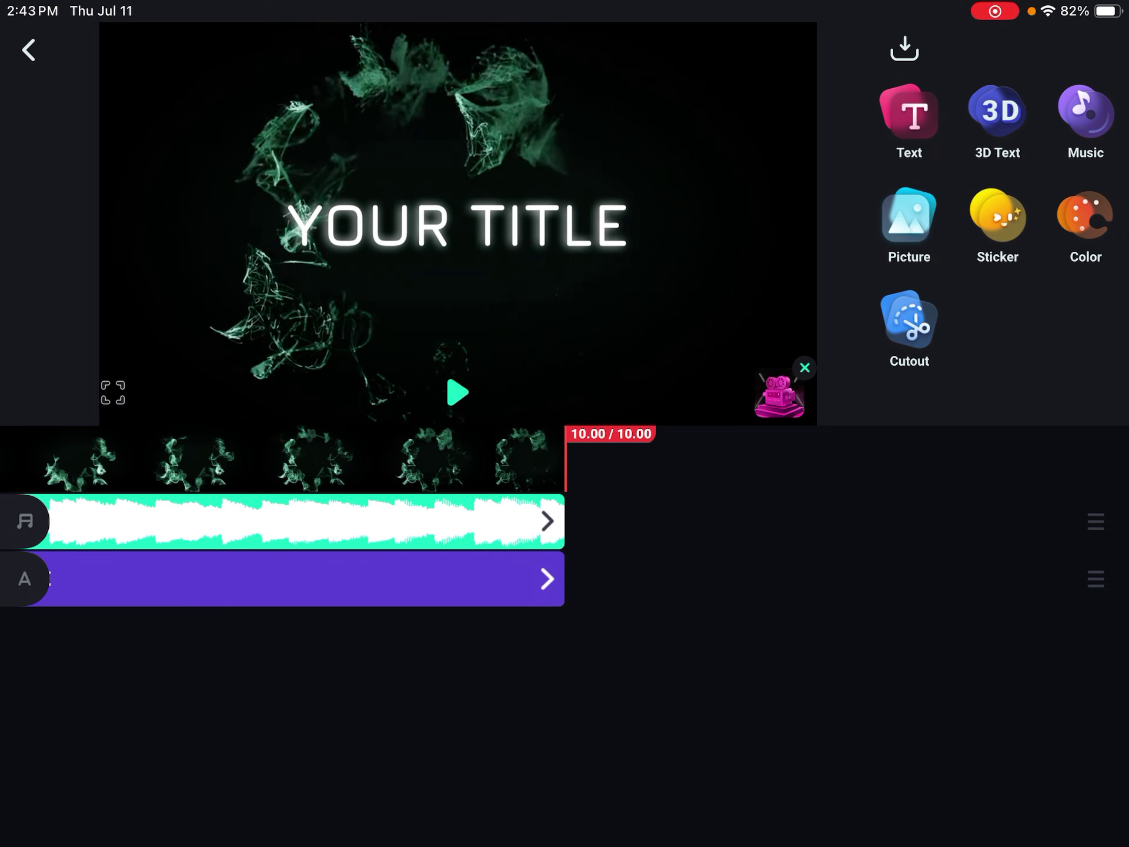
{"action": "left_click", "coordinate": [28, 50]}
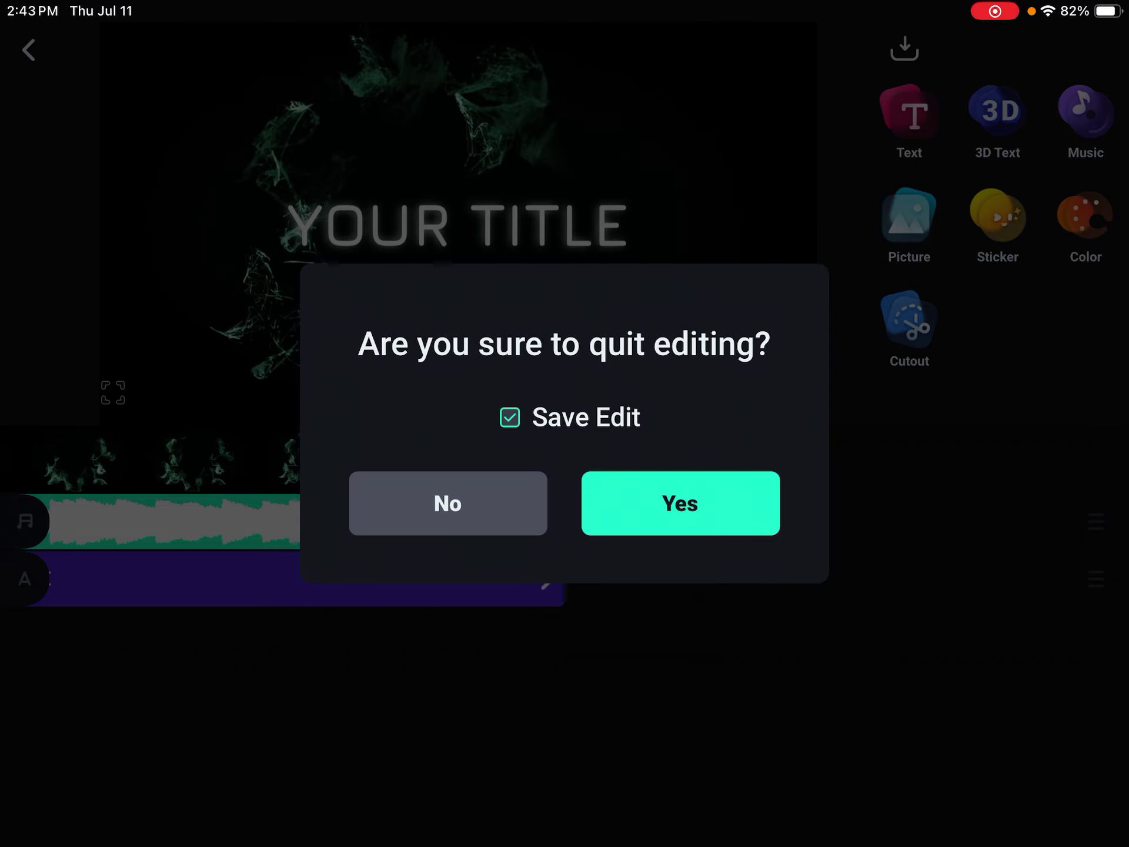
{"action": "left_click", "coordinate": [681, 503]}
Play the purple smoke draft with Flying music, scrubbing near the start, and quit saving edits
{"action": "left_click", "coordinate": [564, 434]}
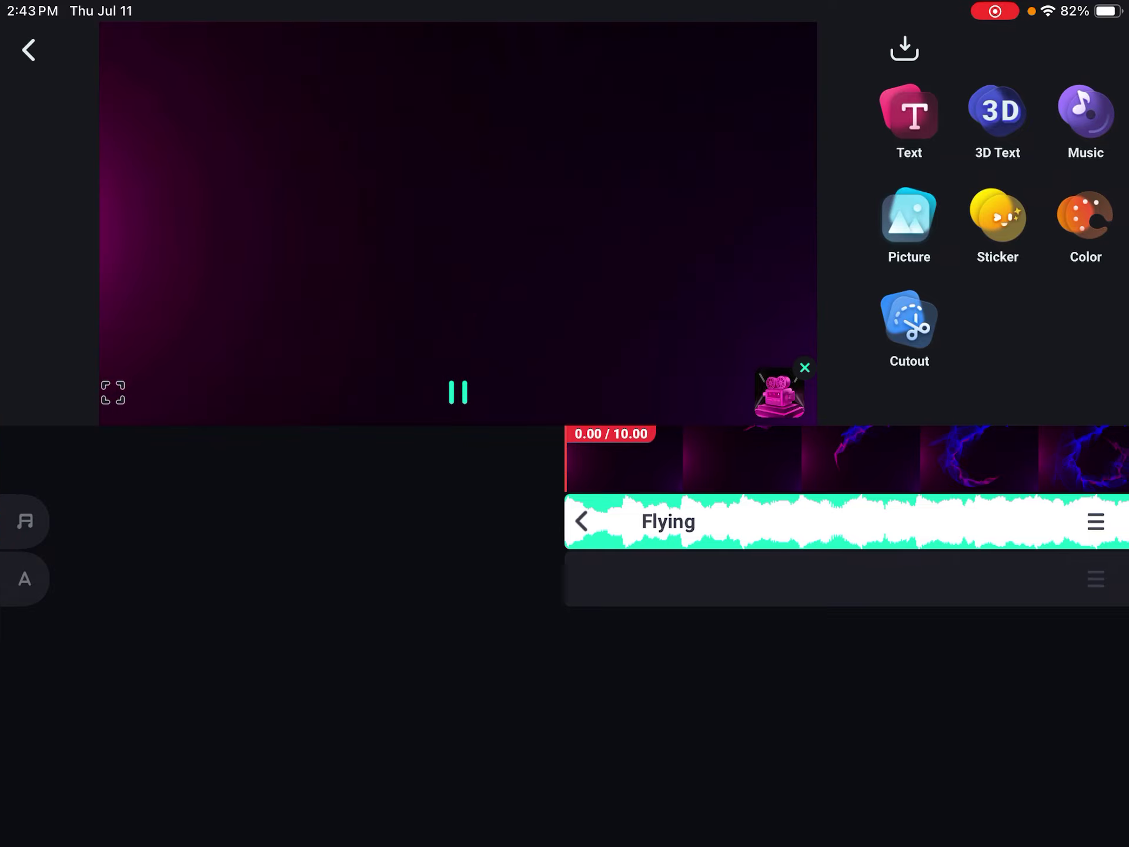
{"action": "mouse_move", "coordinate": [824, 459]}
{"action": "left_mouse_down"}
{"action": "mouse_move", "coordinate": [544, 458]}
{"action": "mouse_move", "coordinate": [693, 458]}
{"action": "left_mouse_up"}
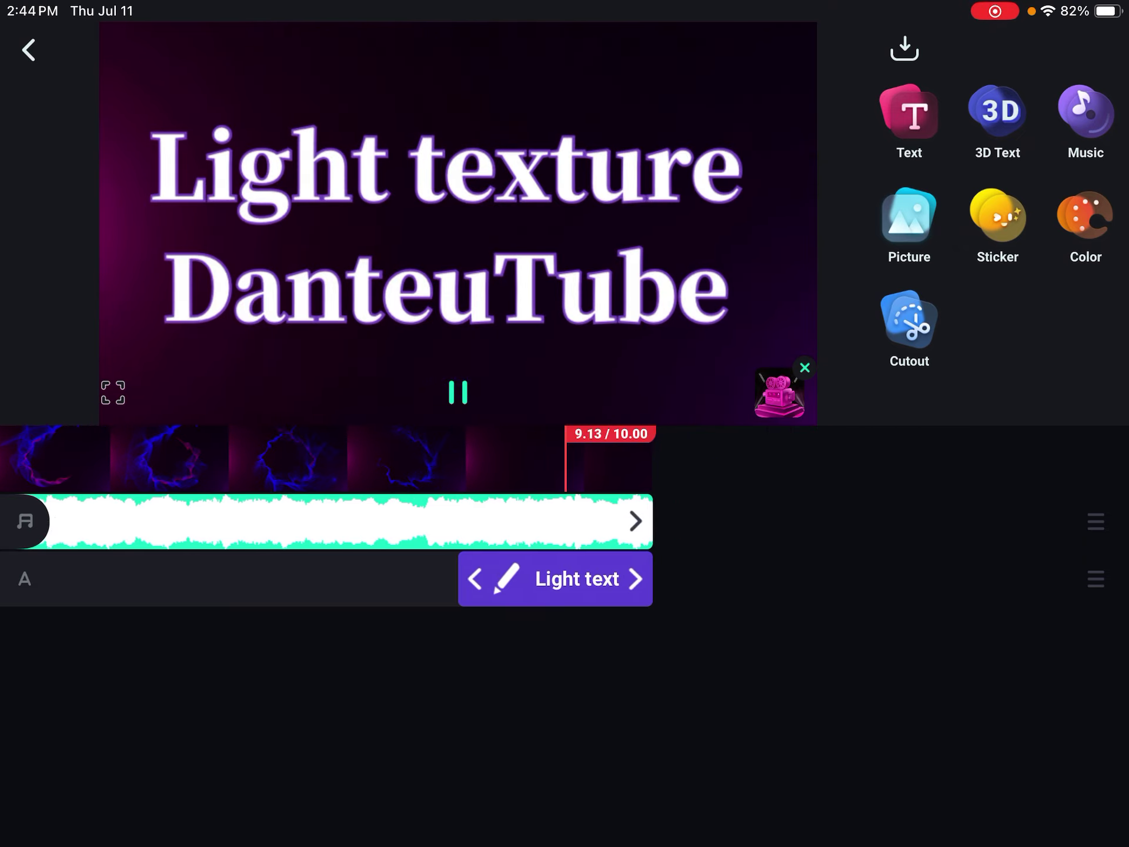
{"action": "left_click", "coordinate": [28, 50]}
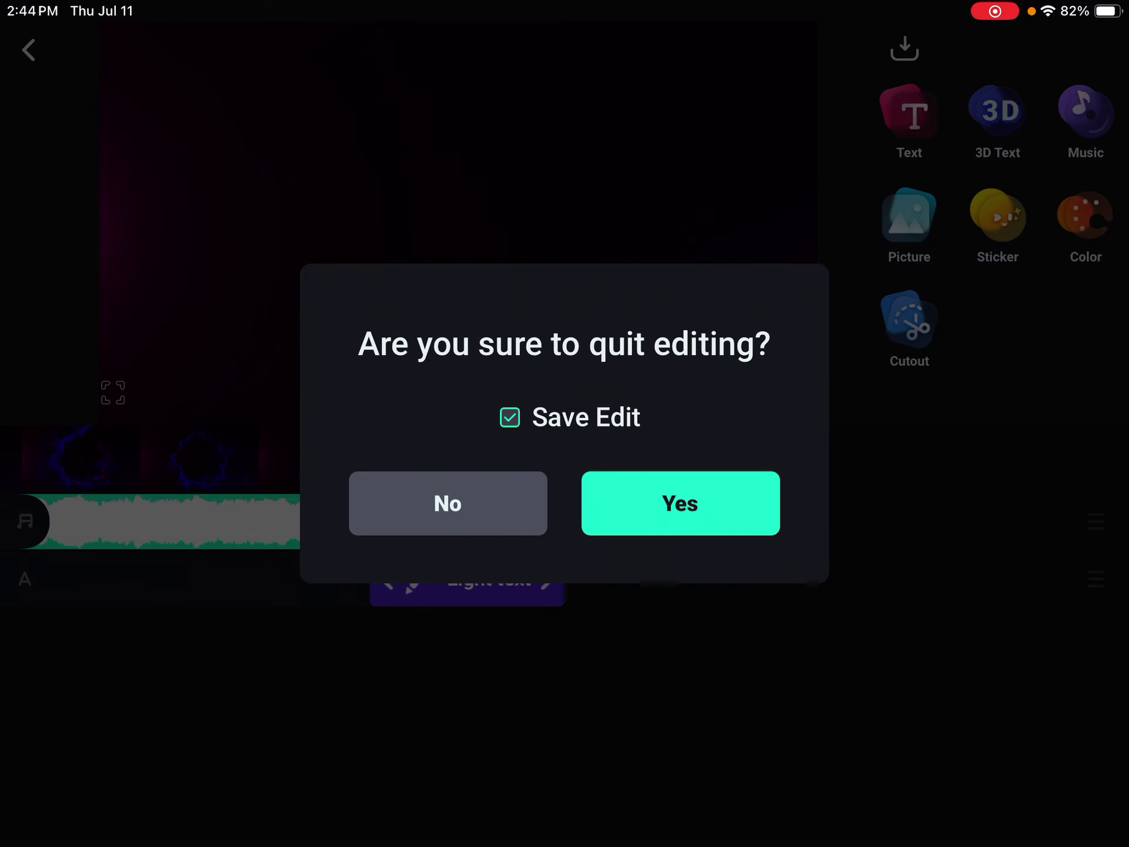
{"action": "left_click", "coordinate": [680, 503]}
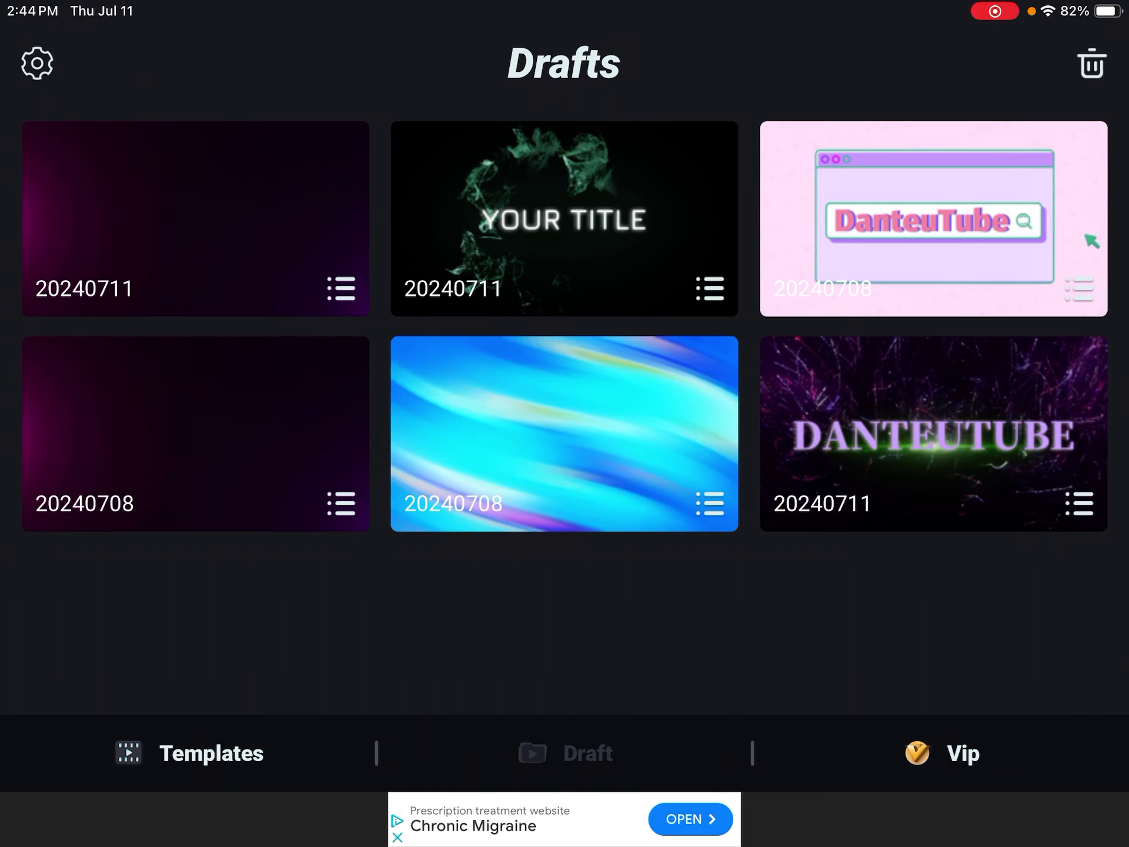
Play the glowing DANTEUTUBE 20240711 draft's intro and quit with its edits saved
{"action": "left_click", "coordinate": [934, 433]}
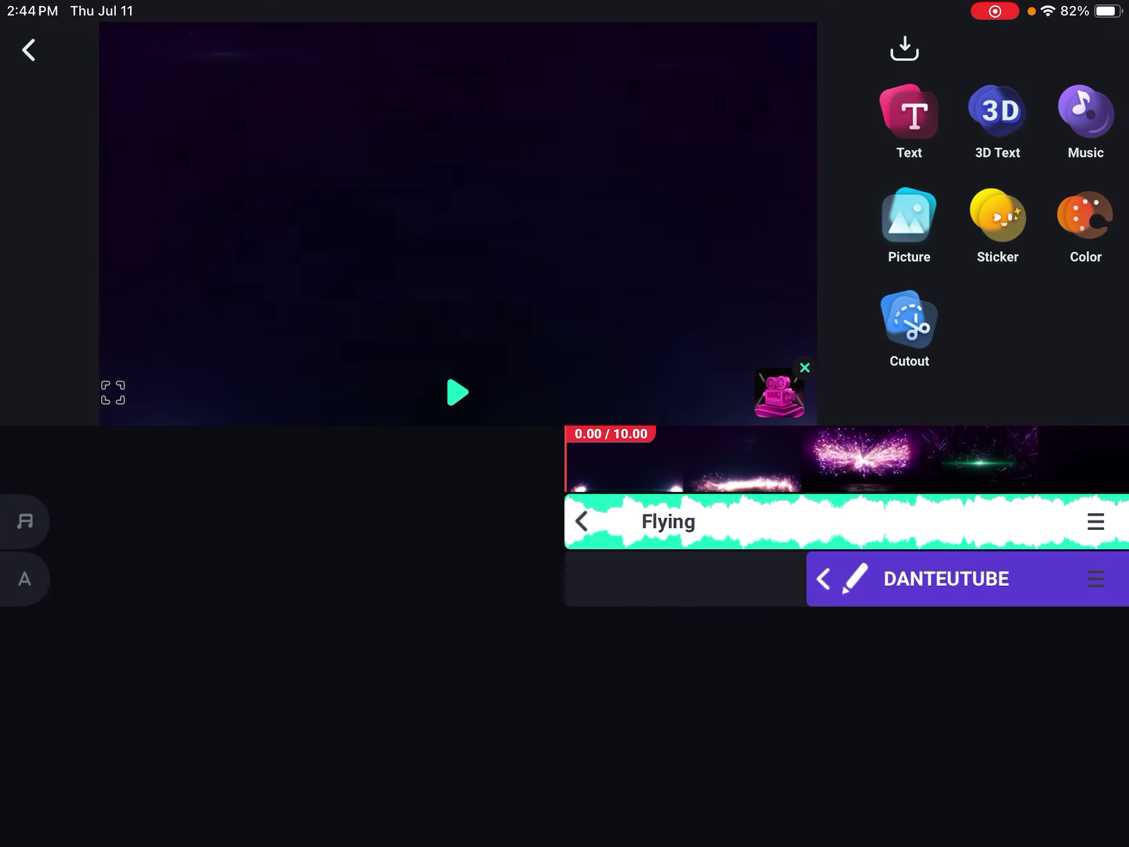
{"action": "left_click", "coordinate": [458, 392]}
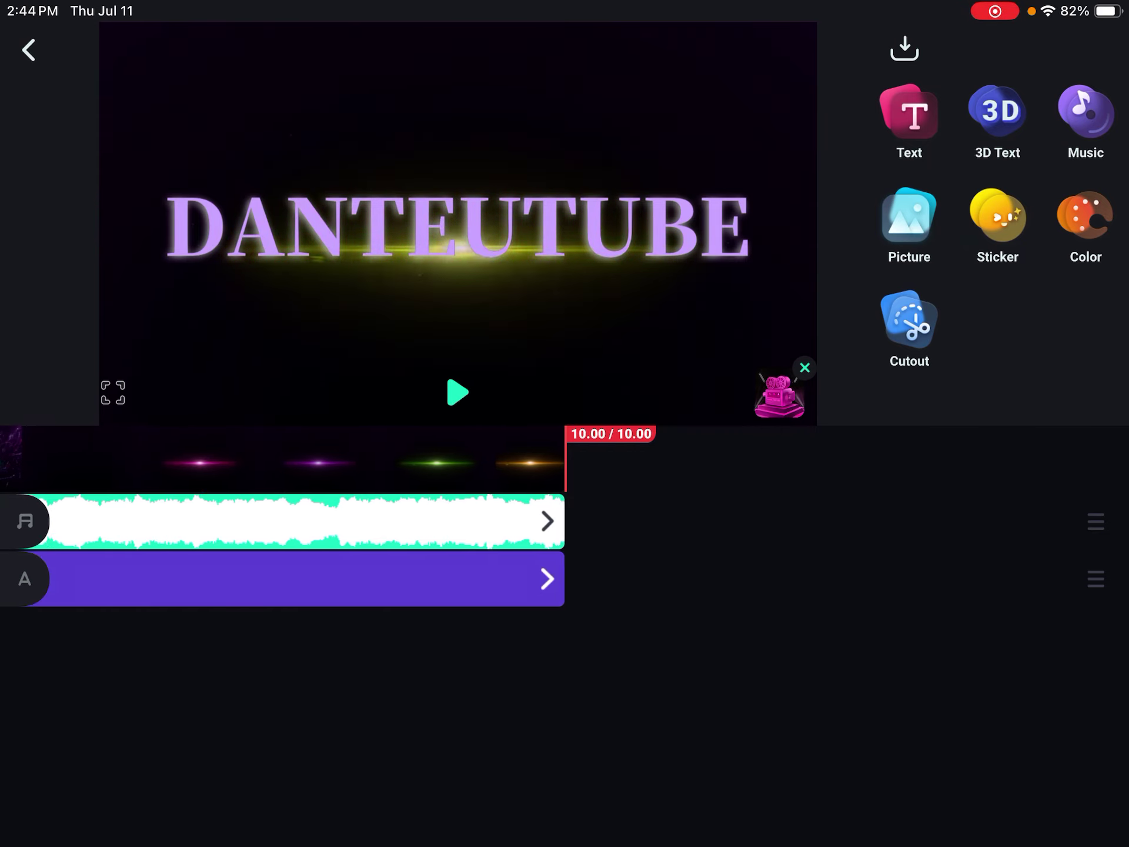
{"action": "left_click", "coordinate": [28, 50]}
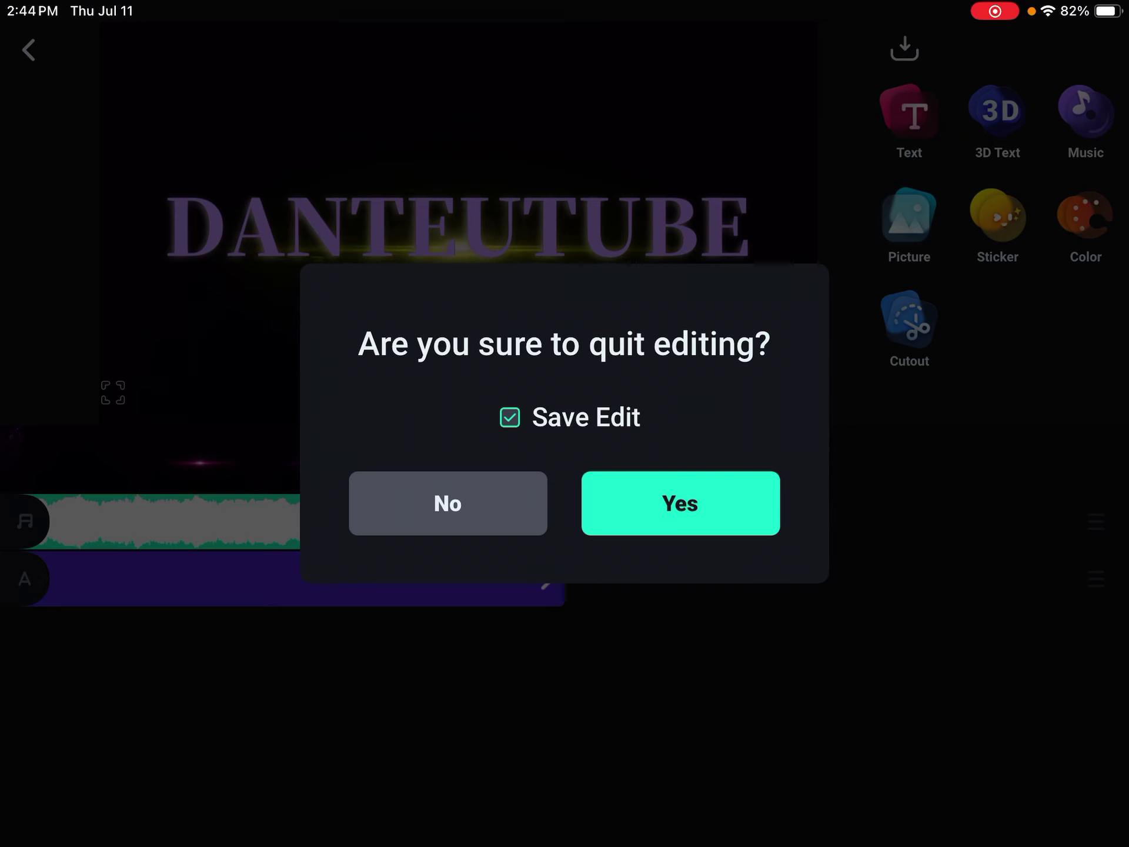
{"action": "left_click", "coordinate": [680, 503]}
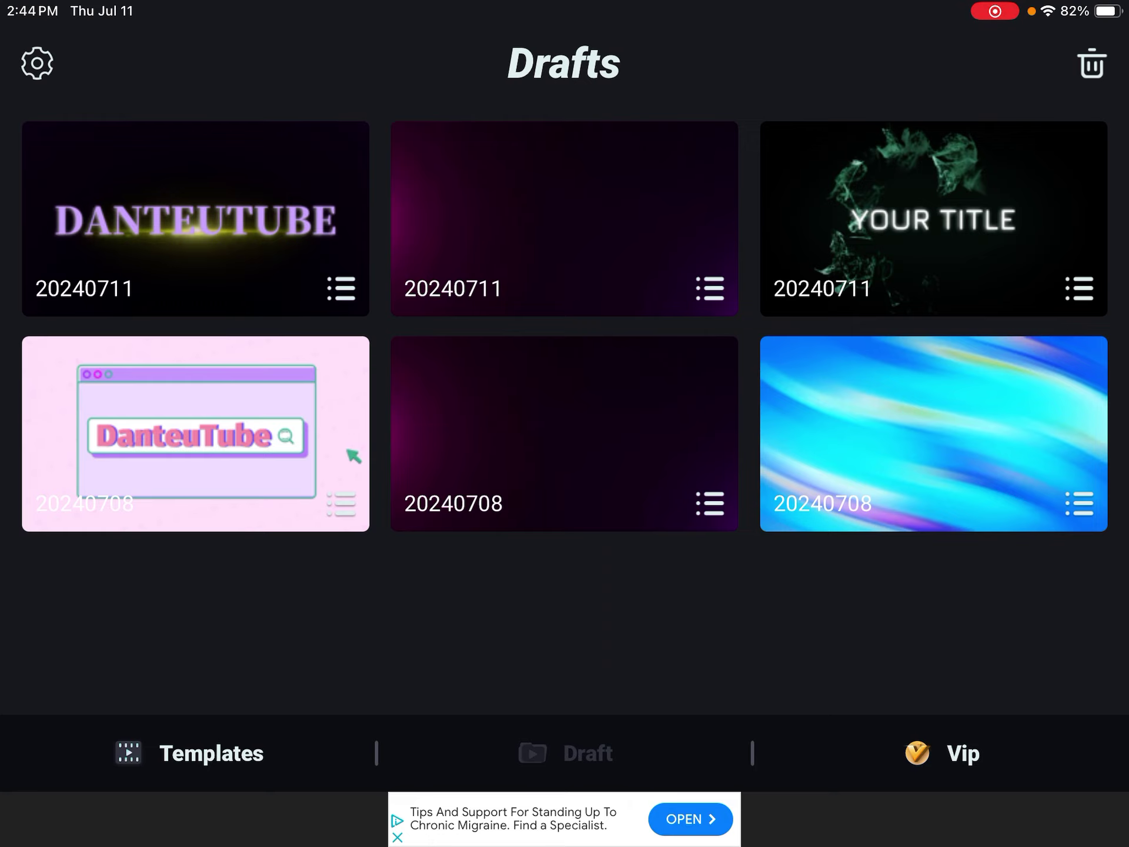
Scrub through the purple Light Text 20240711 draft to 10.00 and quit keeping its edits
{"action": "left_click", "coordinate": [565, 219]}
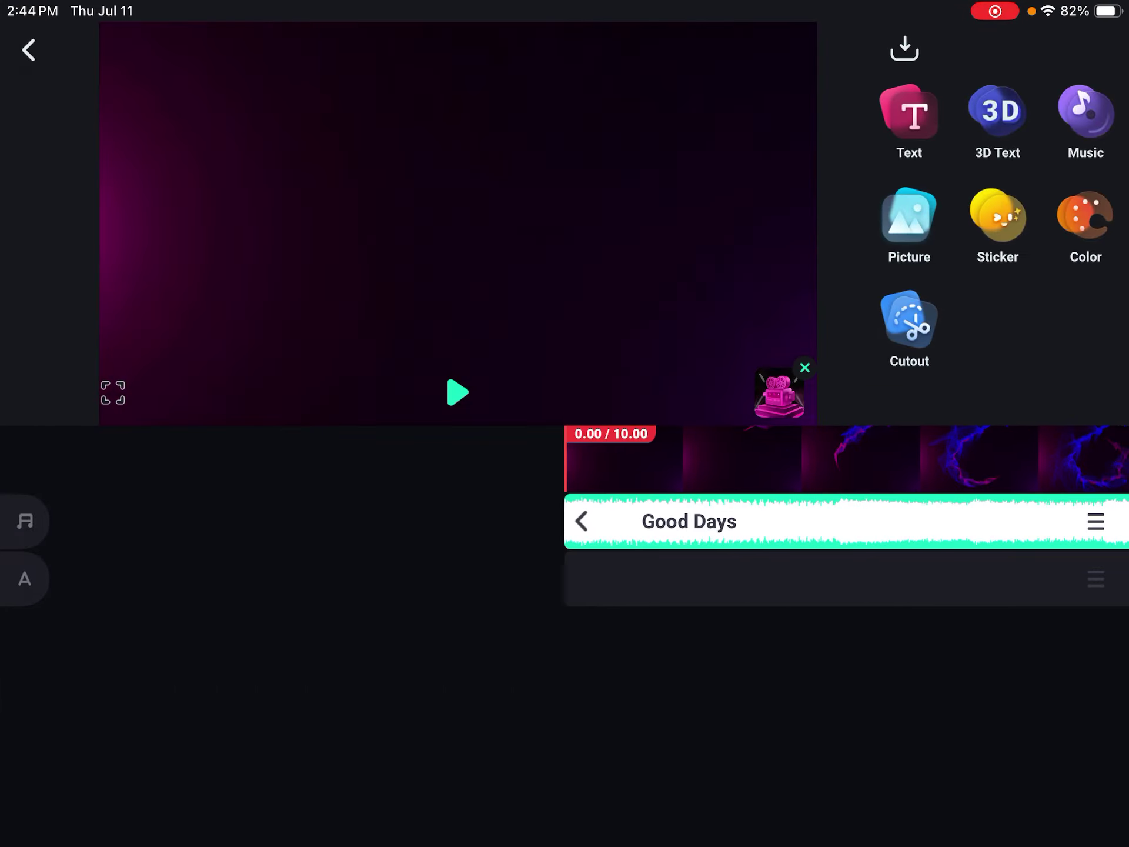
{"action": "left_click_drag", "start_coordinate": [706, 459], "coordinate": [503, 459]}
{"action": "left_click_drag", "start_coordinate": [765, 459], "coordinate": [470, 459]}
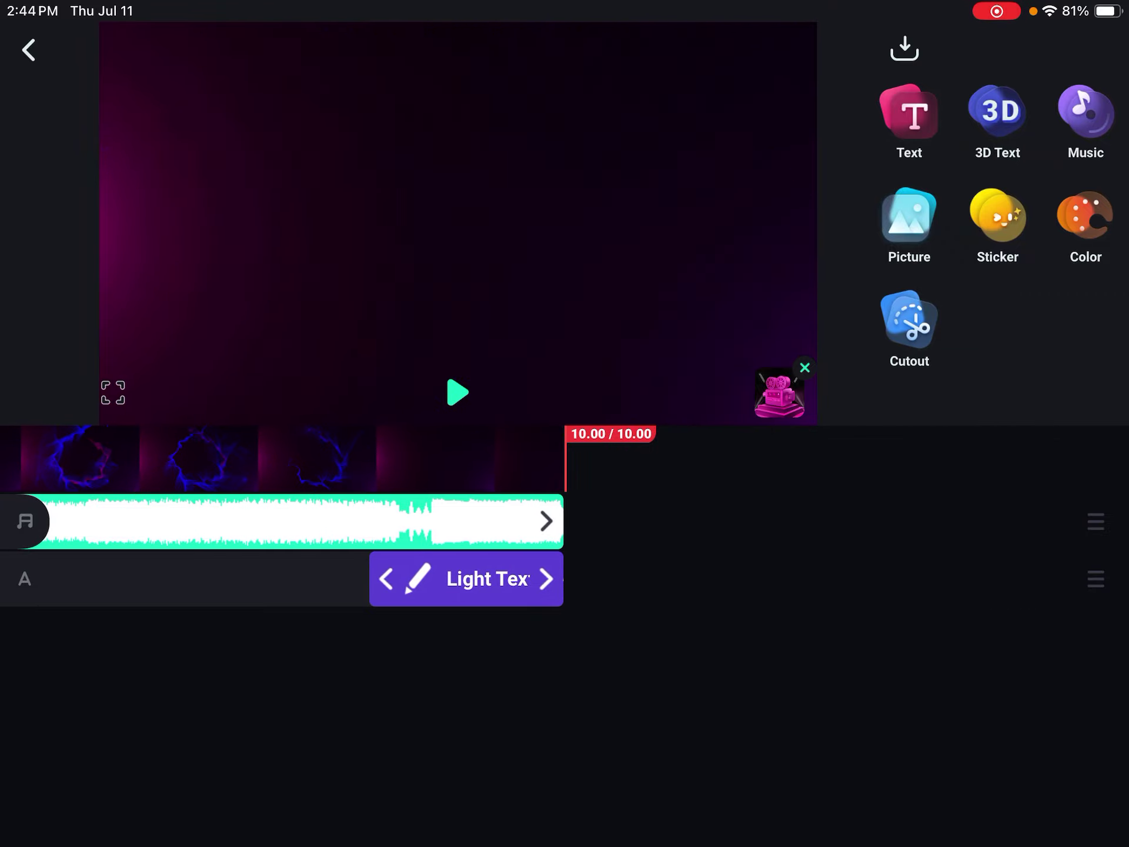
{"action": "left_click", "coordinate": [28, 50]}
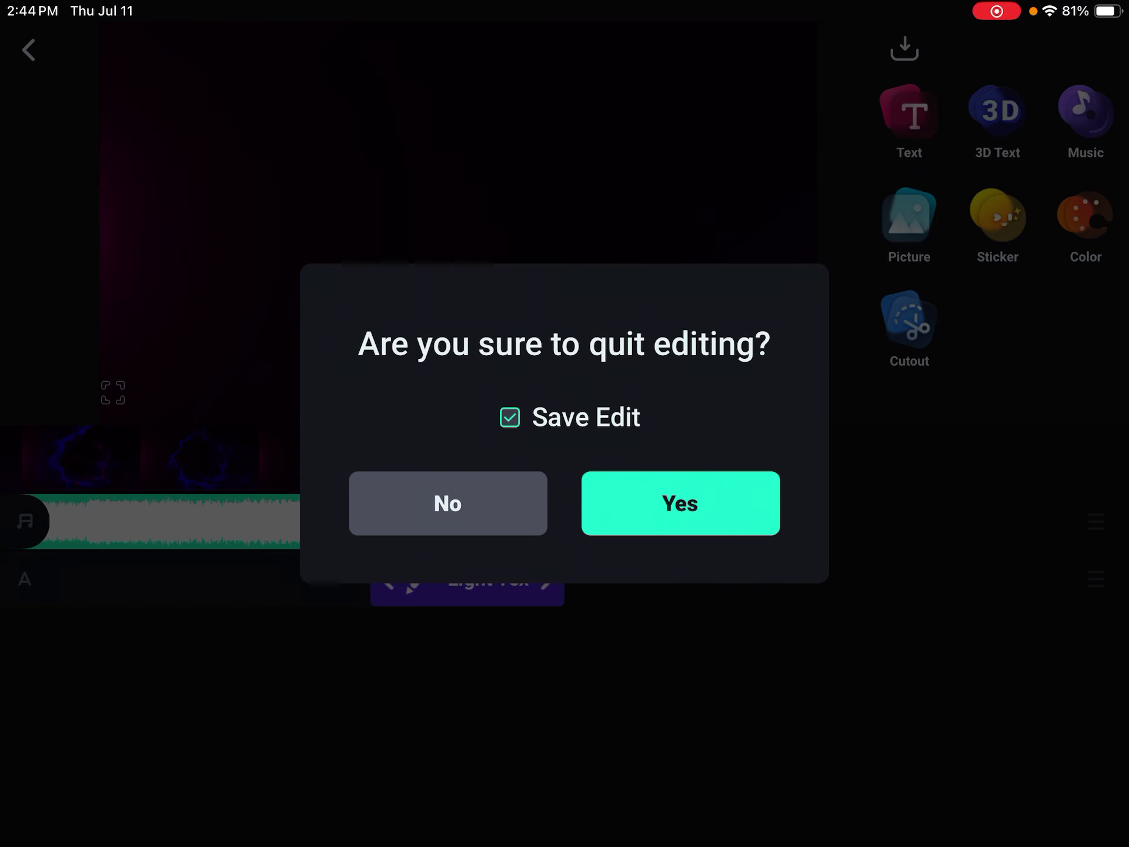
{"action": "left_click", "coordinate": [681, 504]}
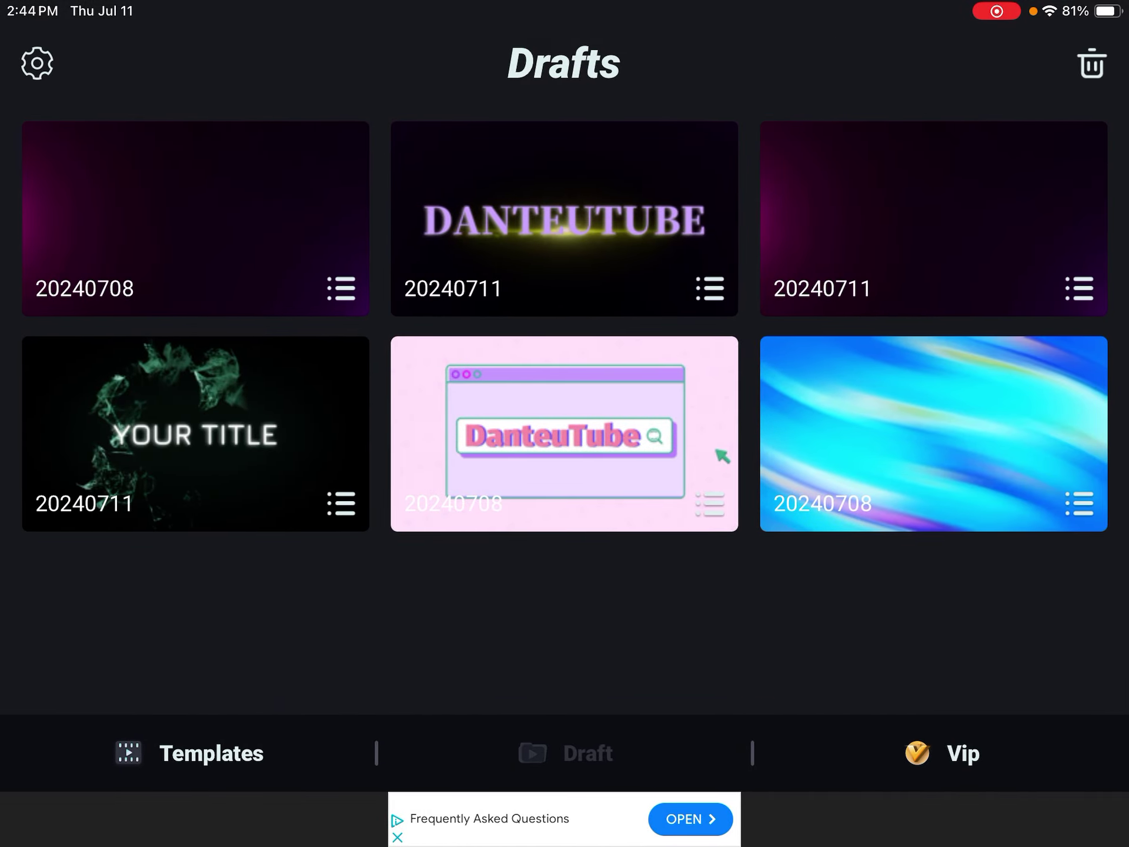
Open the YOUR TITLE draft and quit again with Save Edit kept on
{"action": "left_click", "coordinate": [196, 433]}
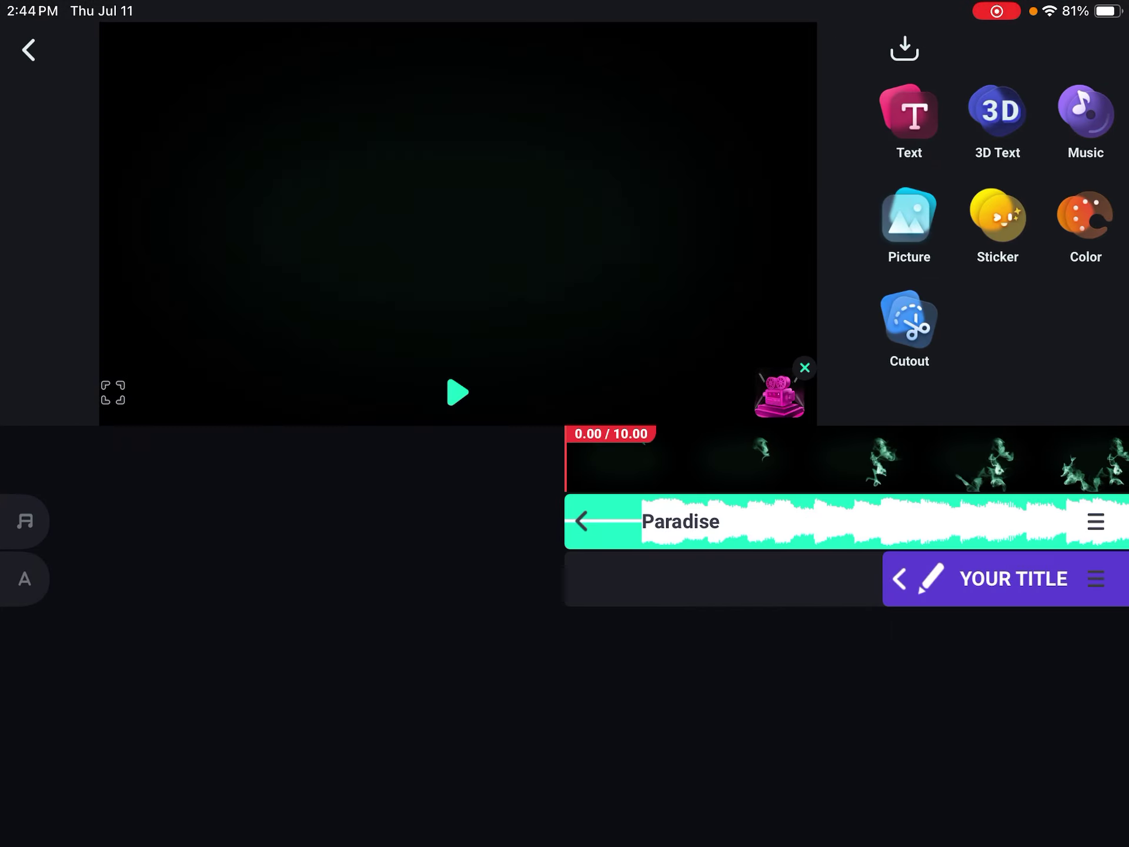
{"action": "left_click", "coordinate": [30, 48]}
{"action": "left_click", "coordinate": [681, 501]}
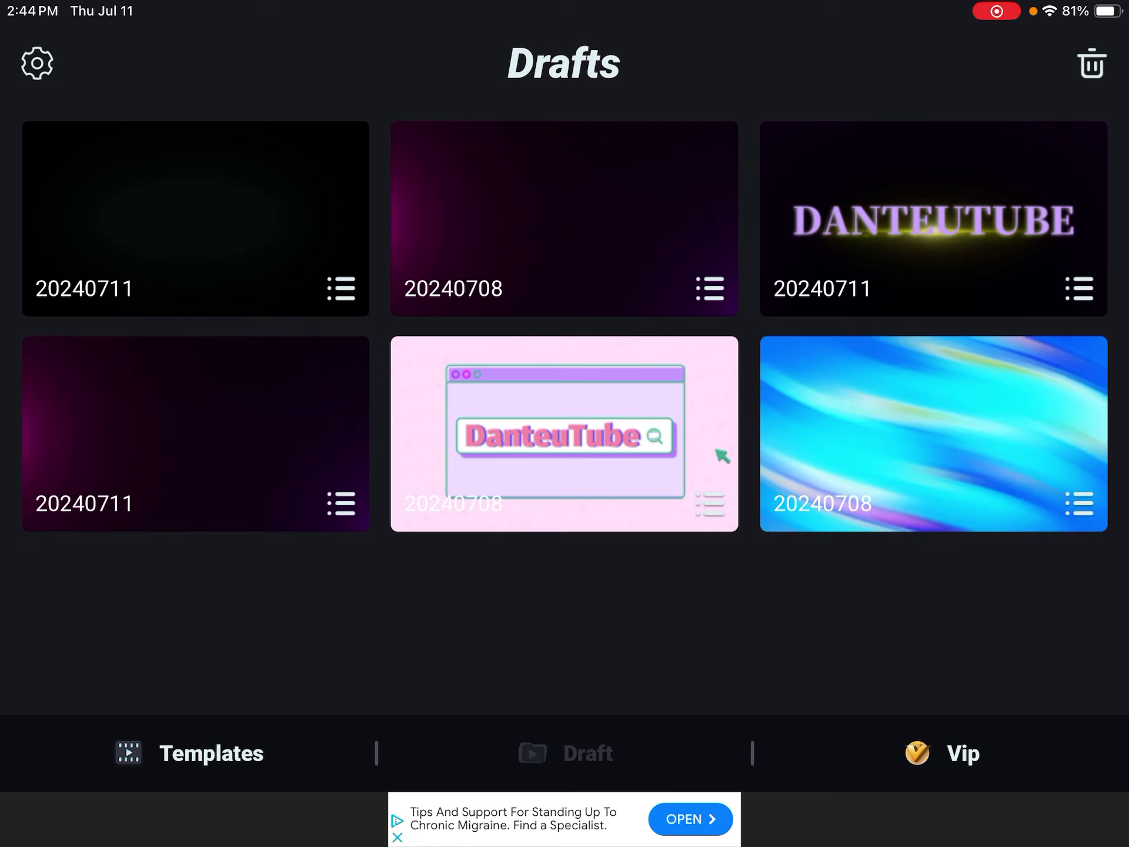
Delete the black 20240711 YOUR TITLE draft through its options menu
{"action": "left_click", "coordinate": [710, 504]}
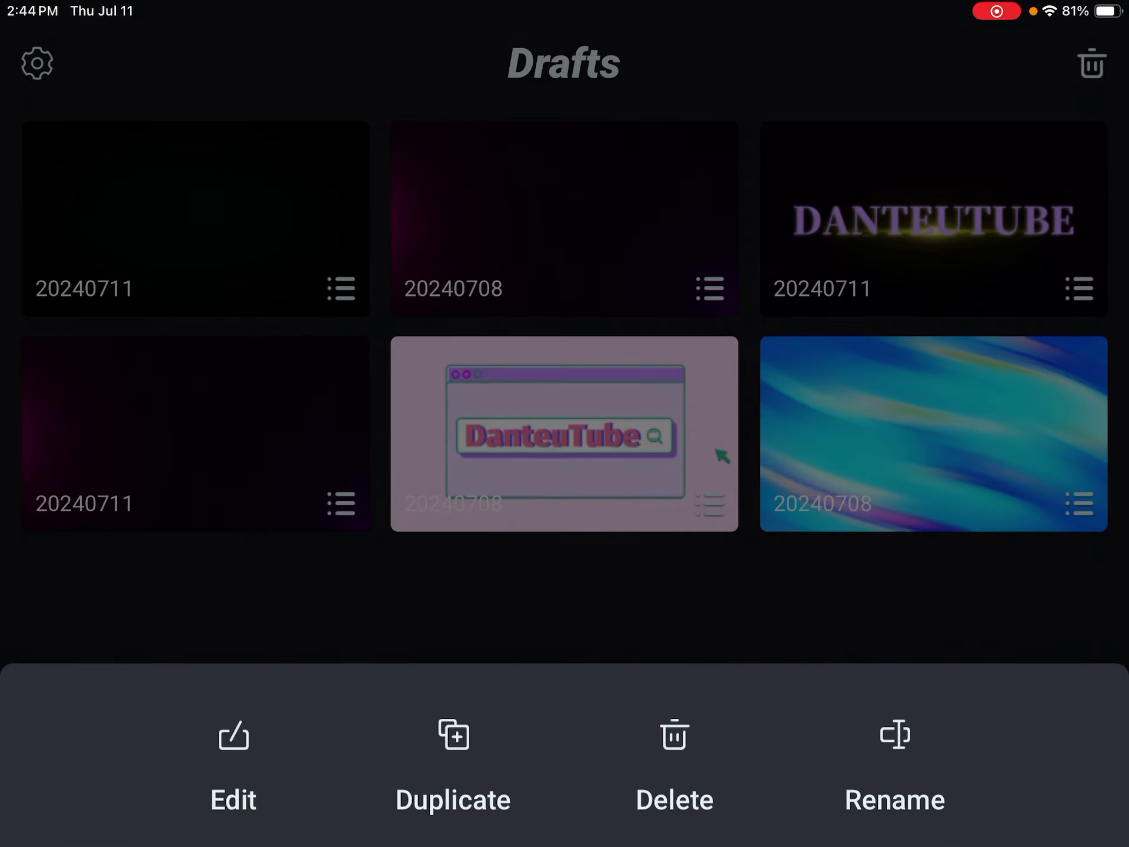
{"action": "left_click", "coordinate": [675, 759]}
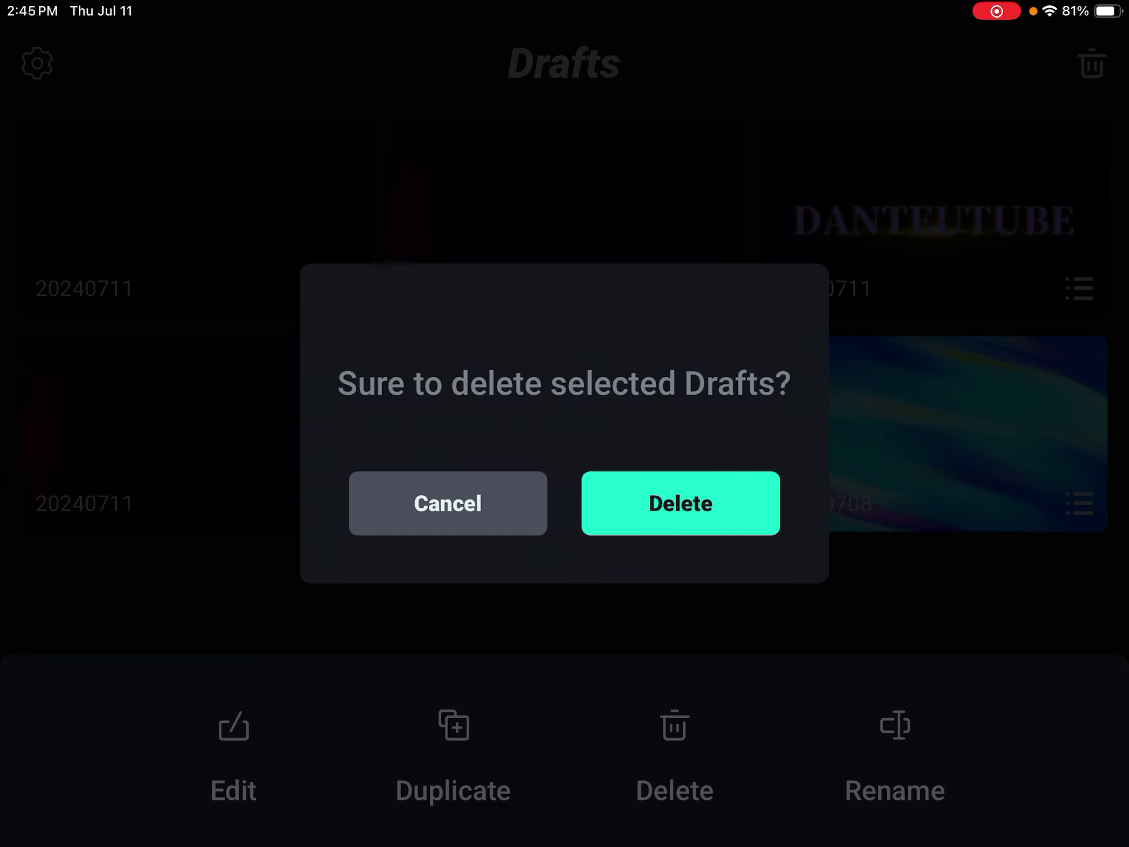
{"action": "left_click", "coordinate": [680, 501]}
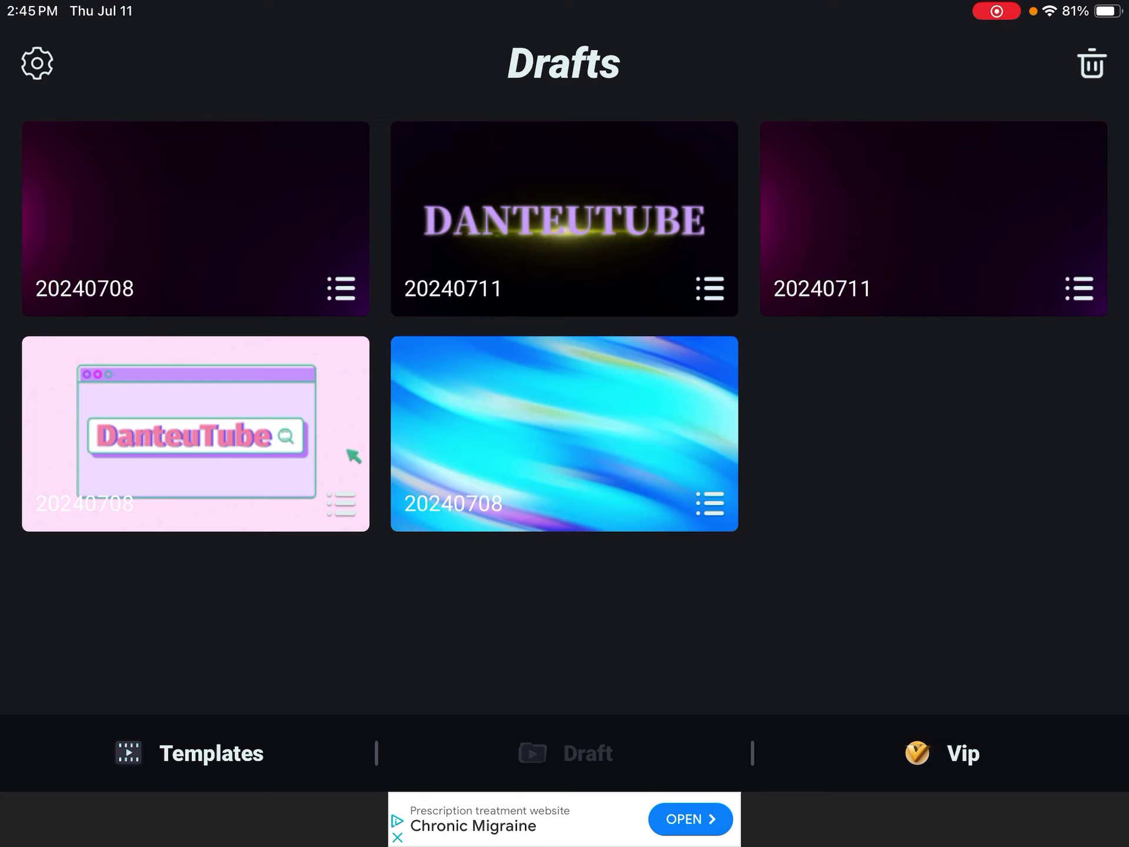
{"action": "left_click", "coordinate": [1091, 64]}
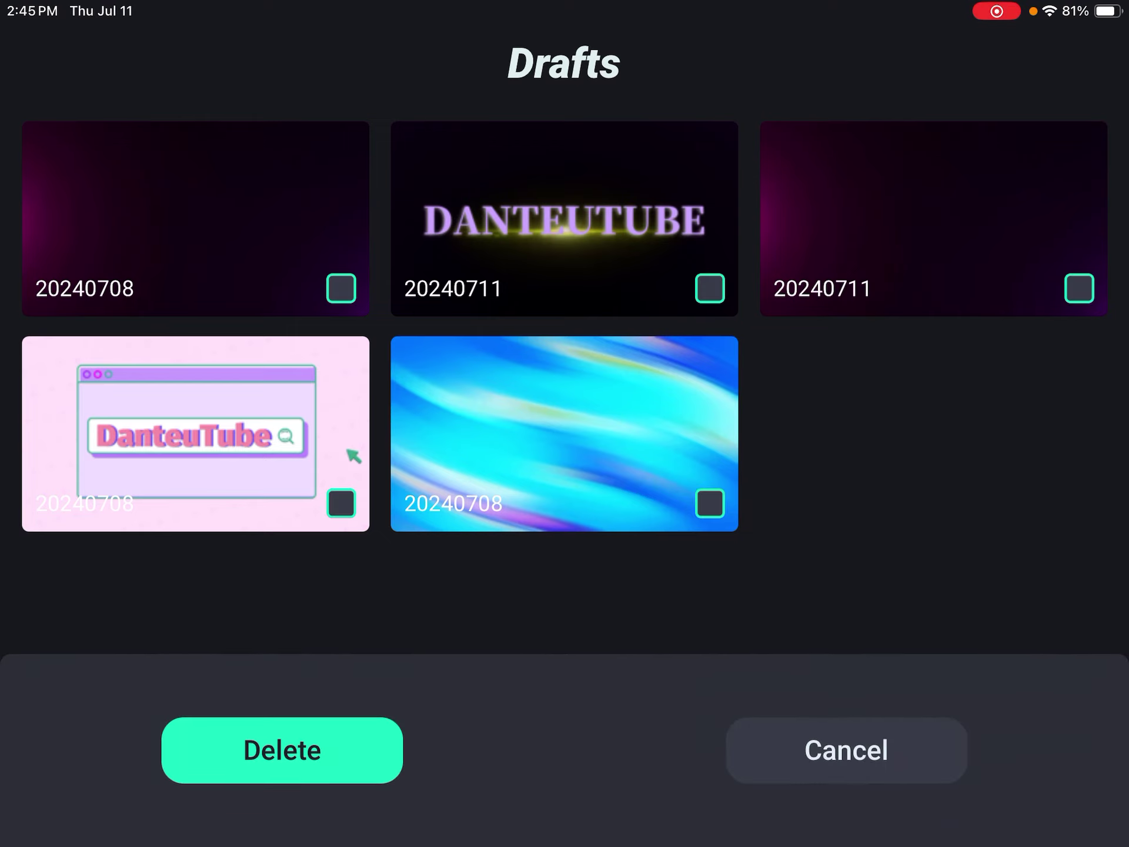
Cancel draft selection, then scrub the purple 20240708 draft and quit keeping its edits
{"action": "left_click", "coordinate": [846, 750]}
{"action": "left_click", "coordinate": [933, 218]}
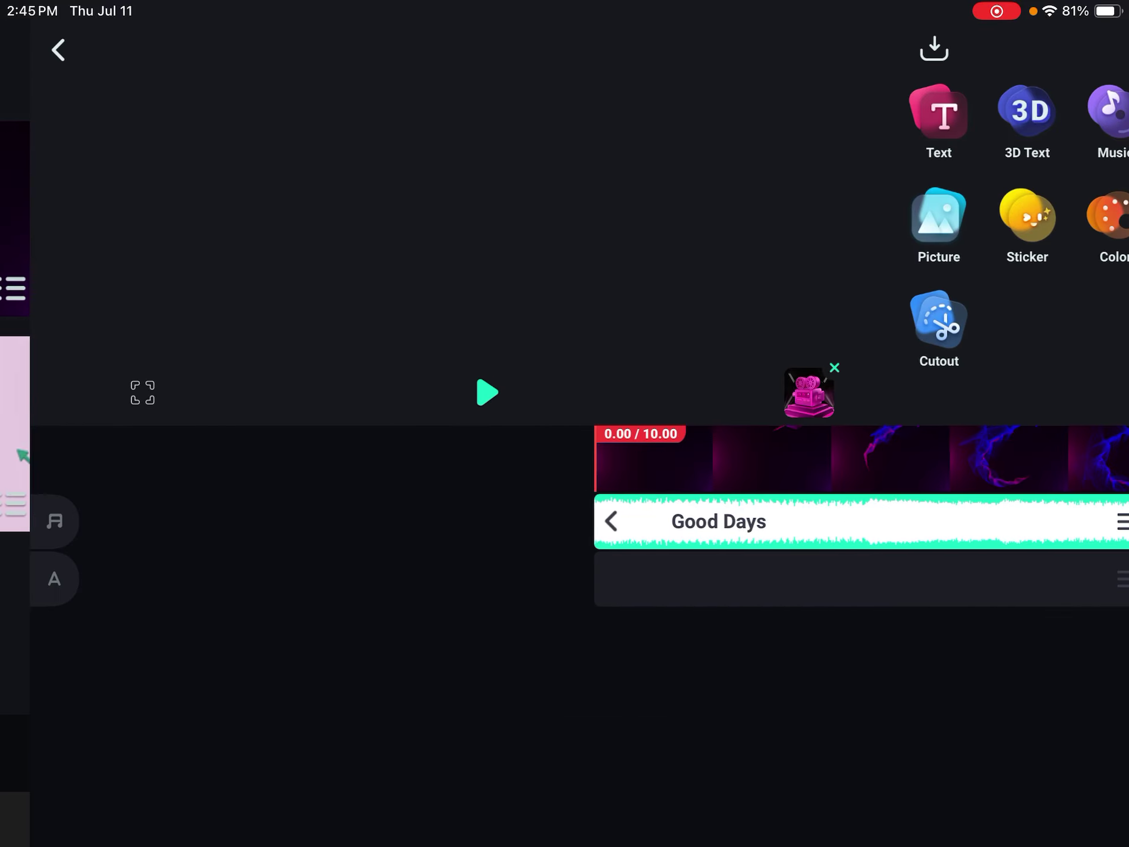
{"action": "left_click_drag", "start_coordinate": [824, 459], "coordinate": [244, 458]}
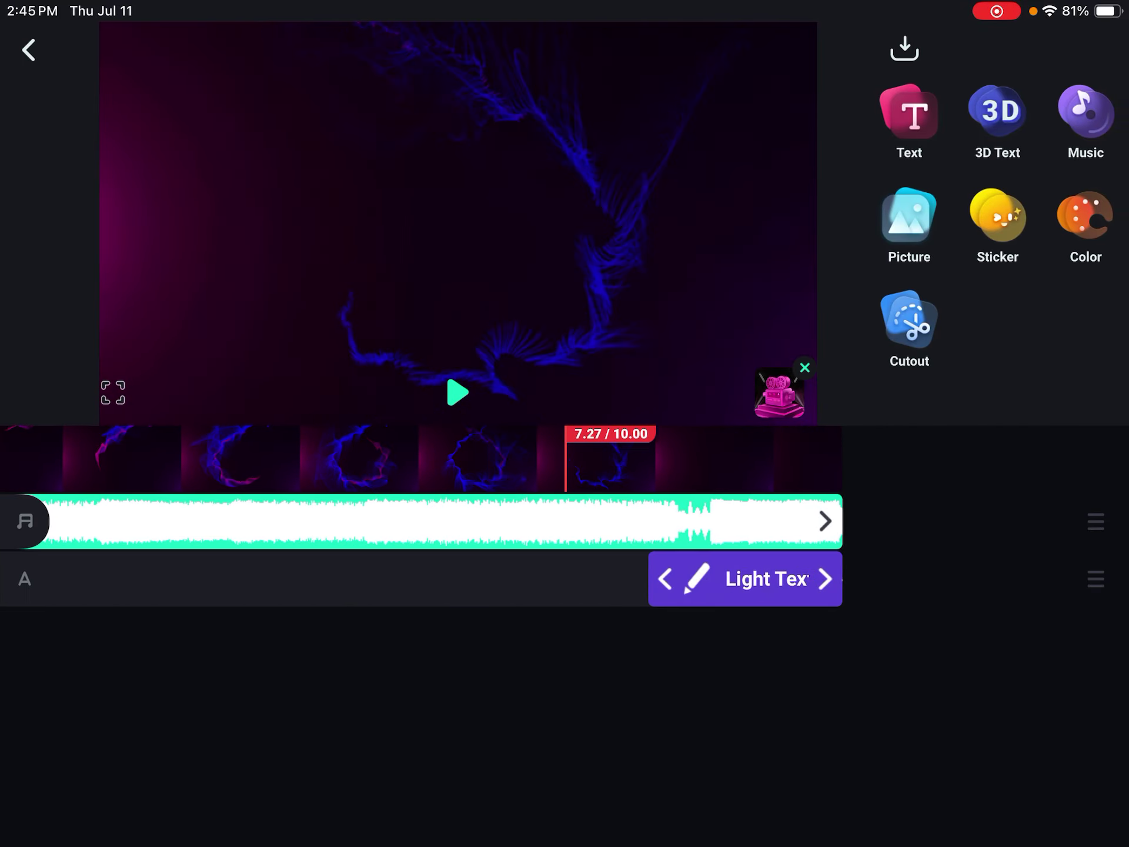
{"action": "left_click", "coordinate": [28, 50]}
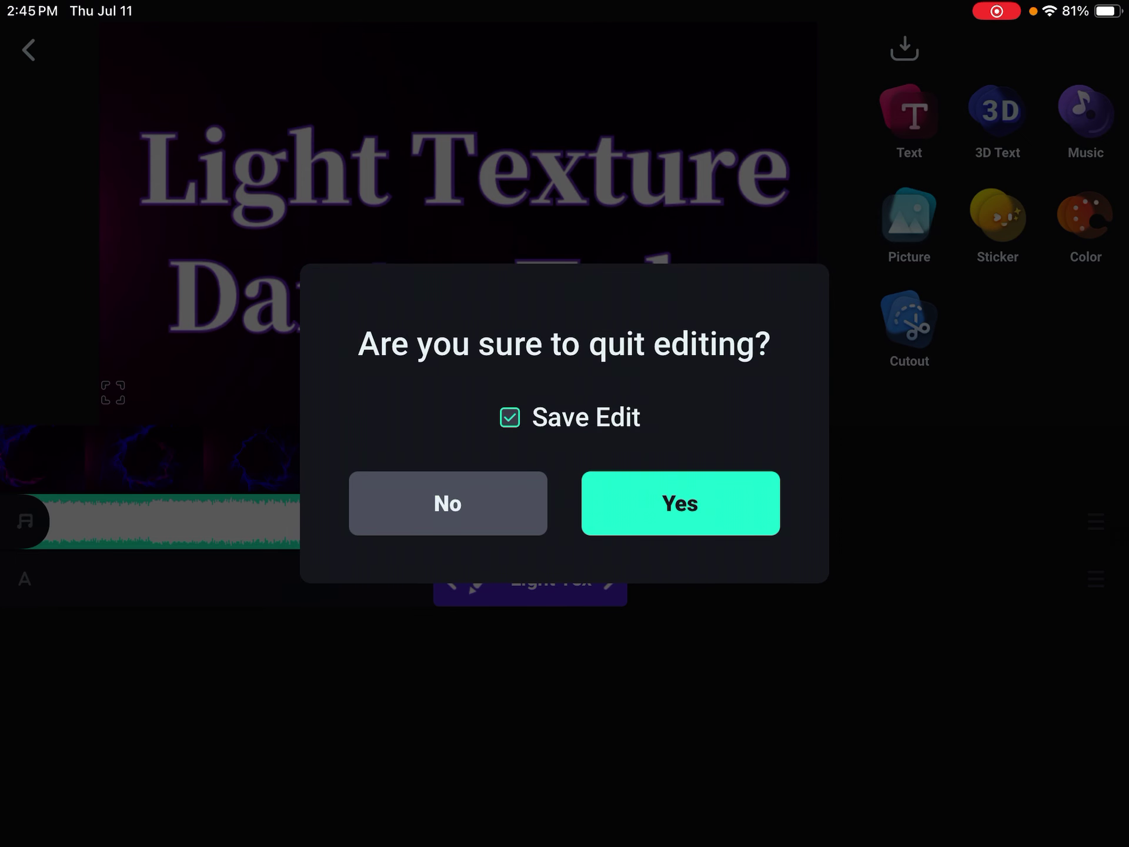
{"action": "left_click", "coordinate": [680, 503]}
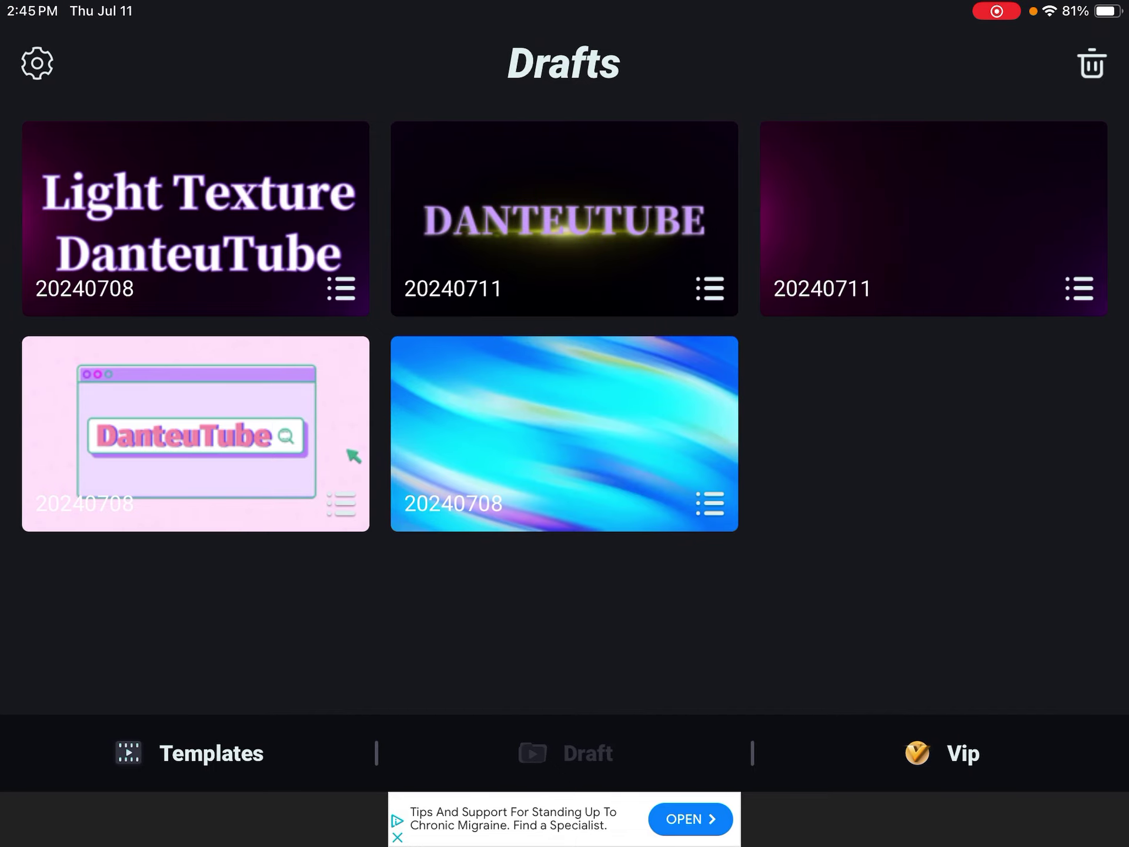
Scrub through the purple 20240711 draft's preview and exit the editor
{"action": "left_click", "coordinate": [934, 218]}
{"action": "left_click_drag", "start_coordinate": [824, 459], "coordinate": [209, 459]}
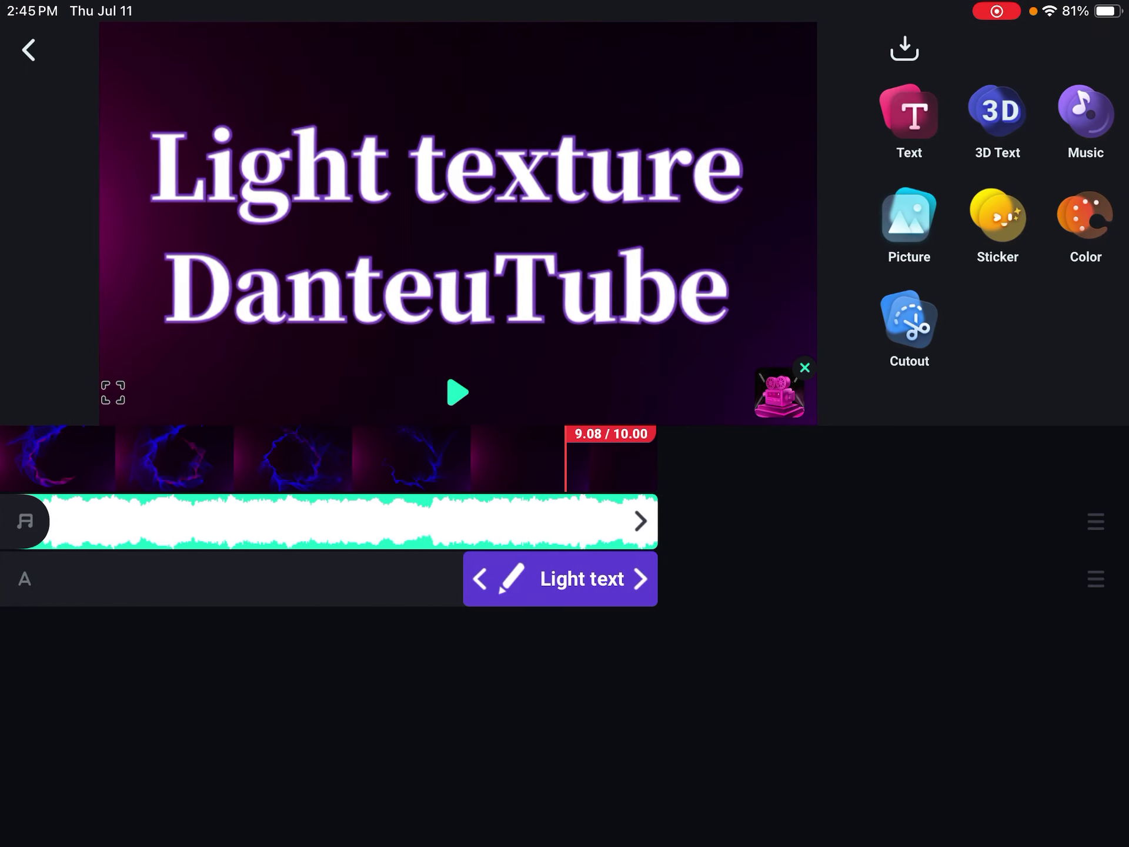
{"action": "left_click", "coordinate": [29, 50]}
Keep the purple draft's edits, then delete the glowing DANTEUTUBE draft after one cancelled attempt
{"action": "left_click", "coordinate": [681, 503]}
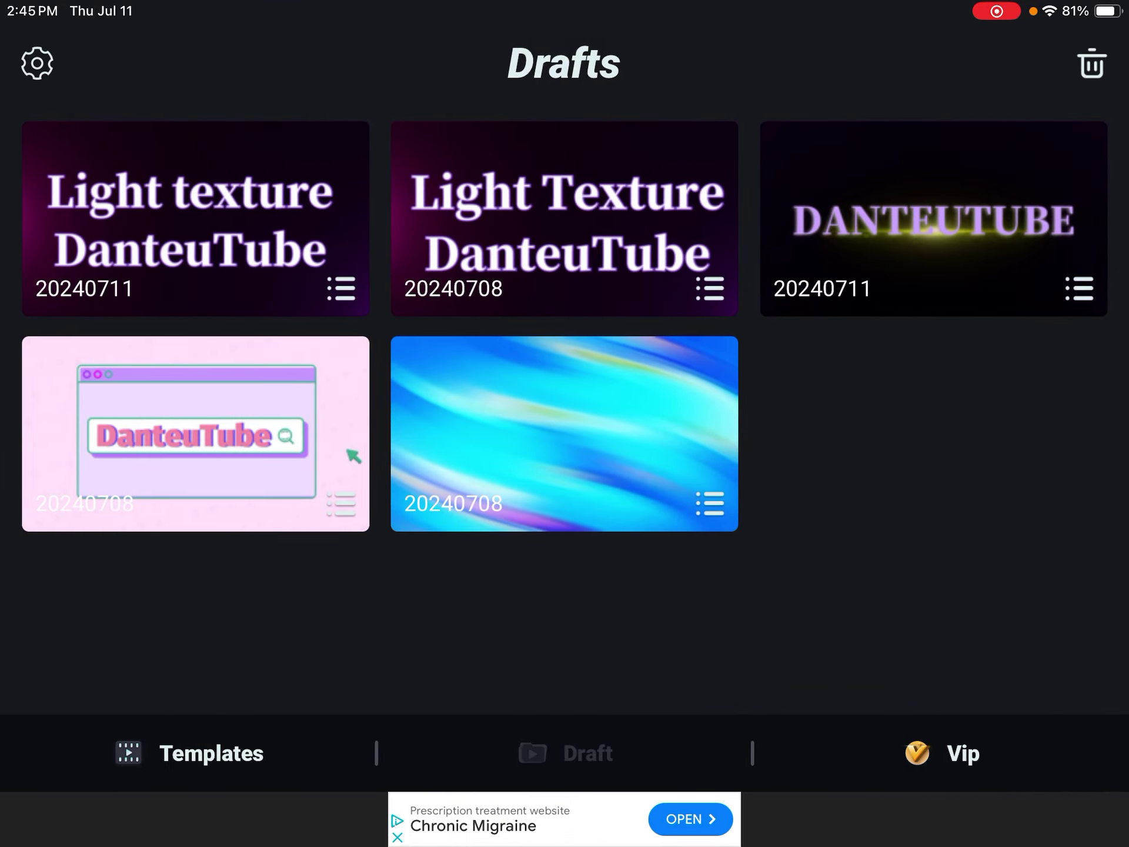
{"action": "left_click", "coordinate": [341, 504]}
{"action": "left_click", "coordinate": [675, 759]}
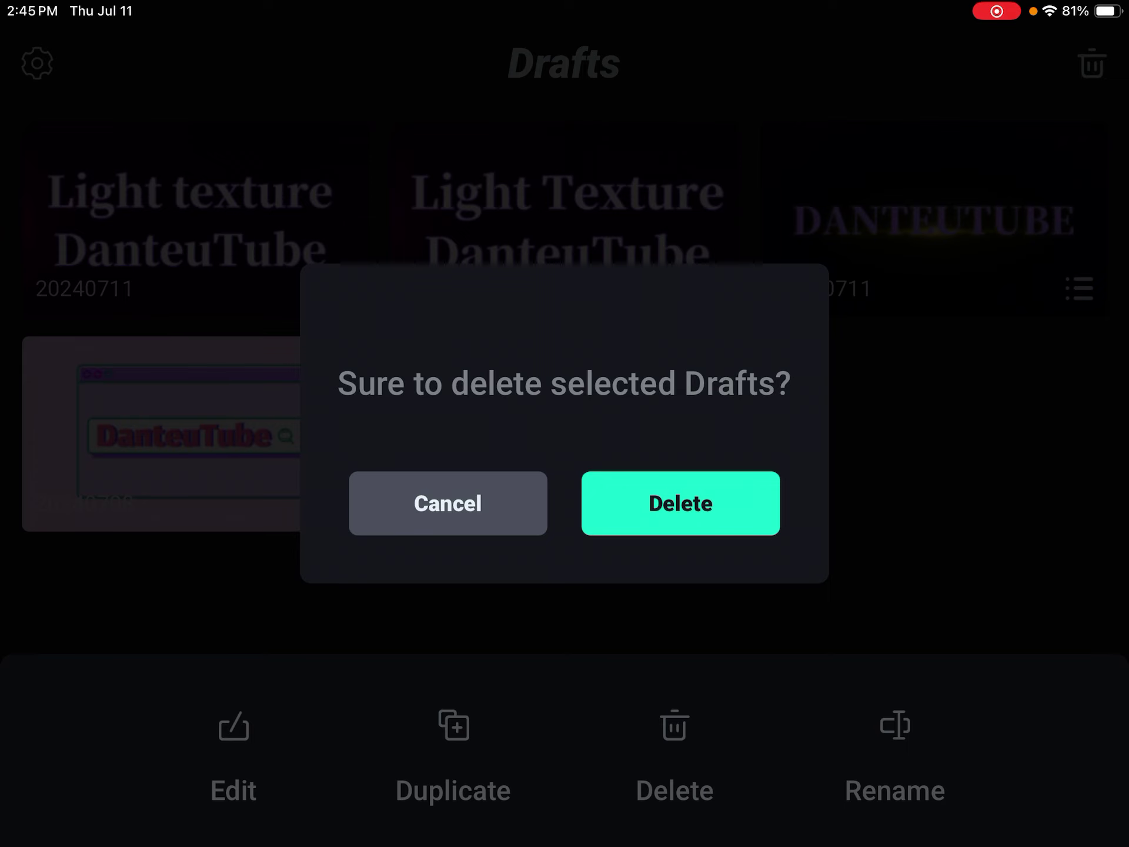
{"action": "left_click", "coordinate": [448, 503]}
{"action": "left_click", "coordinate": [675, 758]}
{"action": "left_click", "coordinate": [680, 501]}
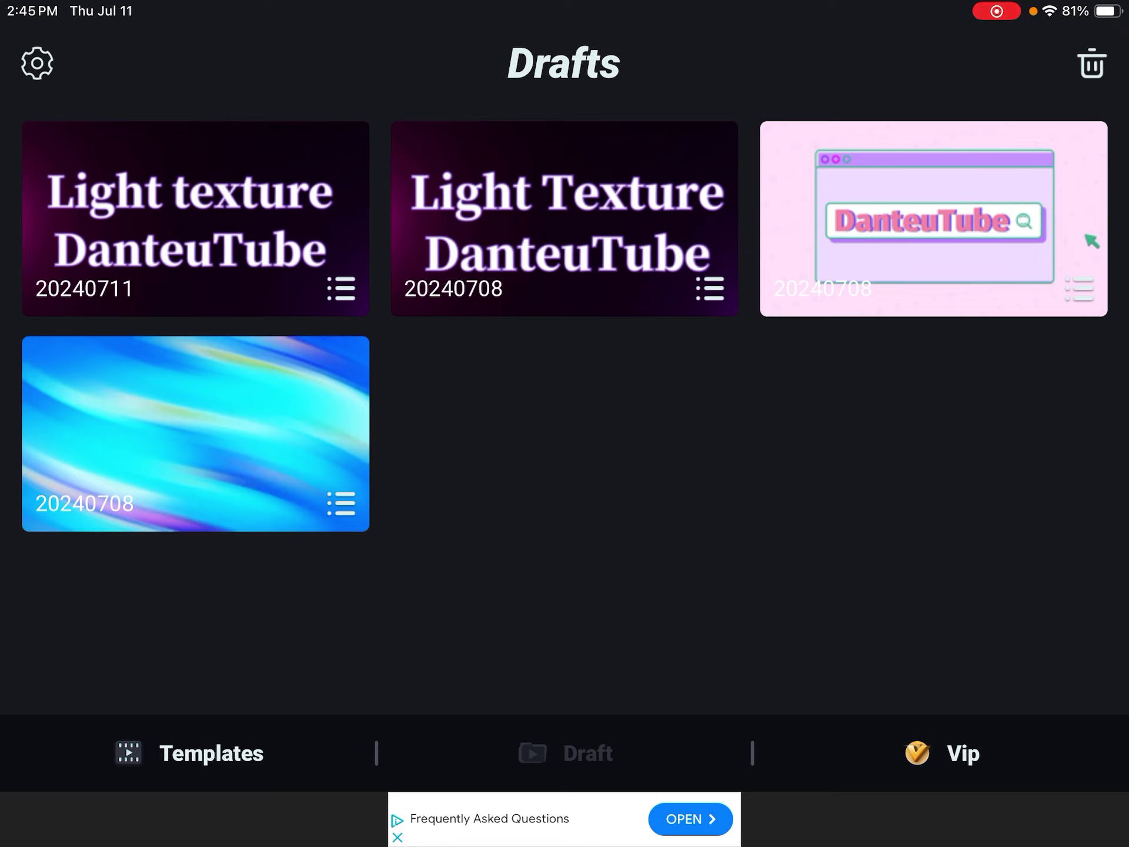
{"action": "left_click", "coordinate": [1092, 64]}
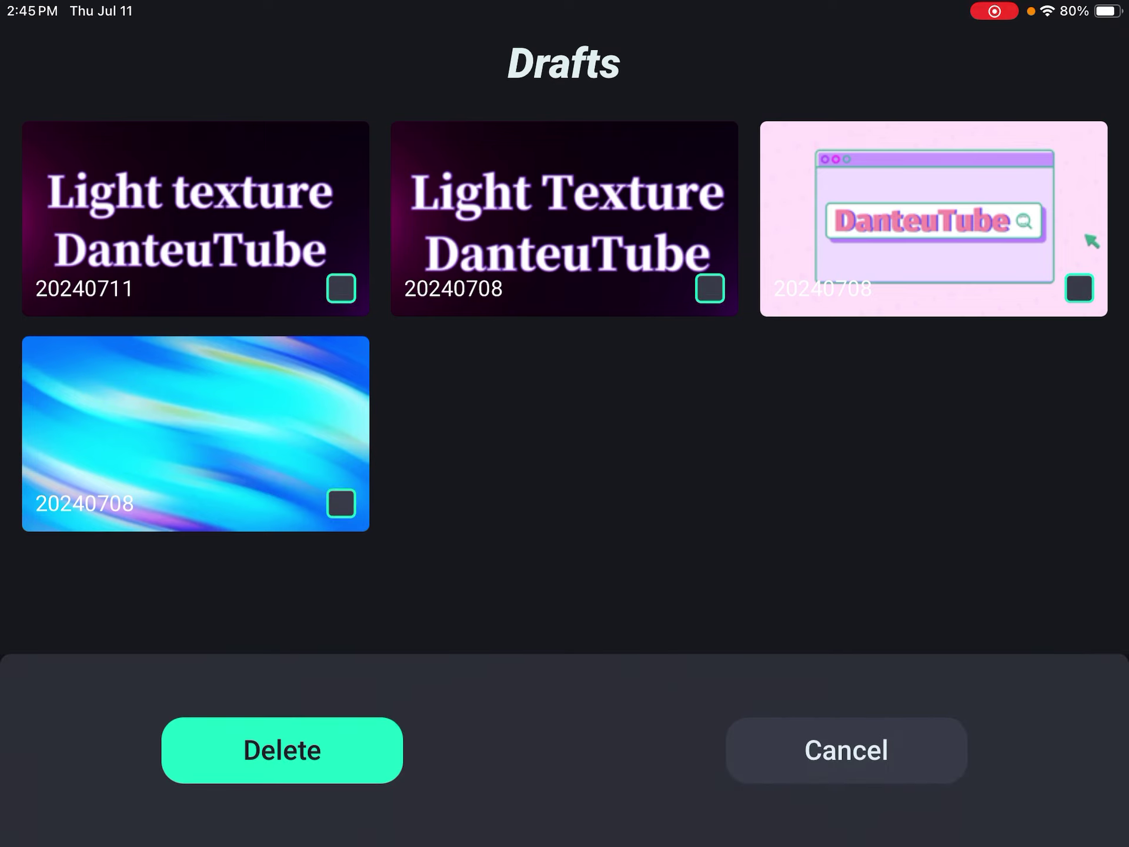